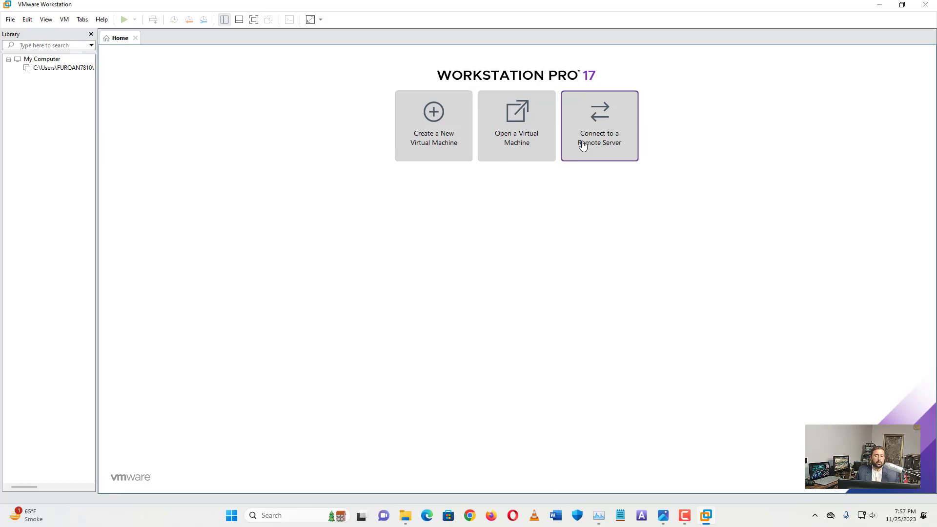
Start a Typical new virtual machine with the operating system to be installed later
click(440, 148)
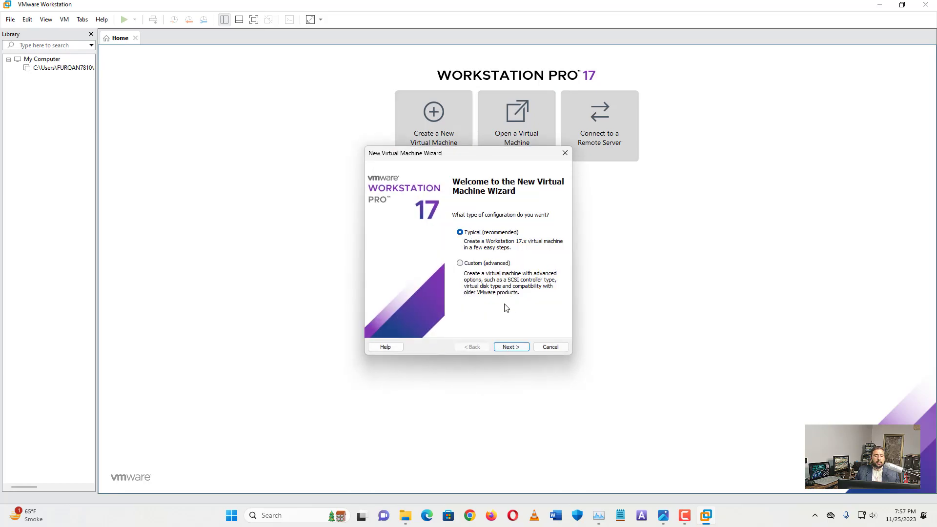
click(511, 346)
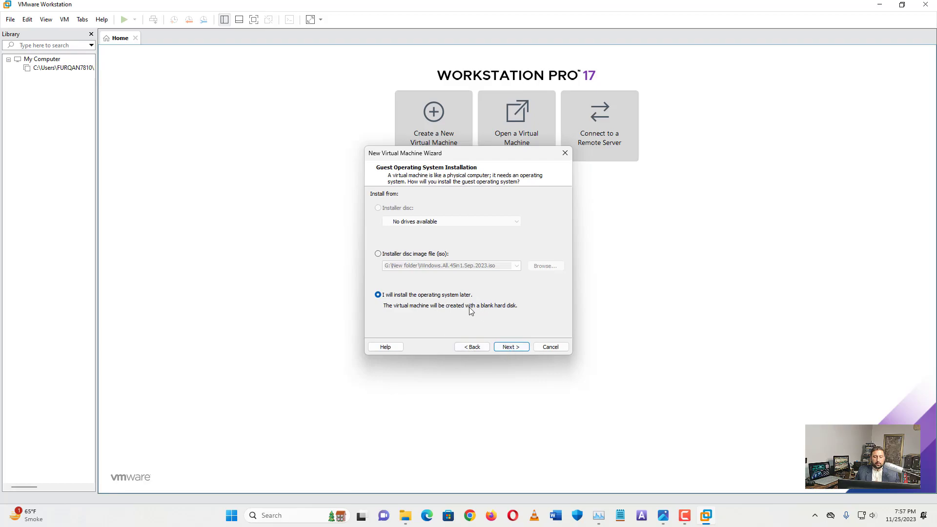
click(506, 345)
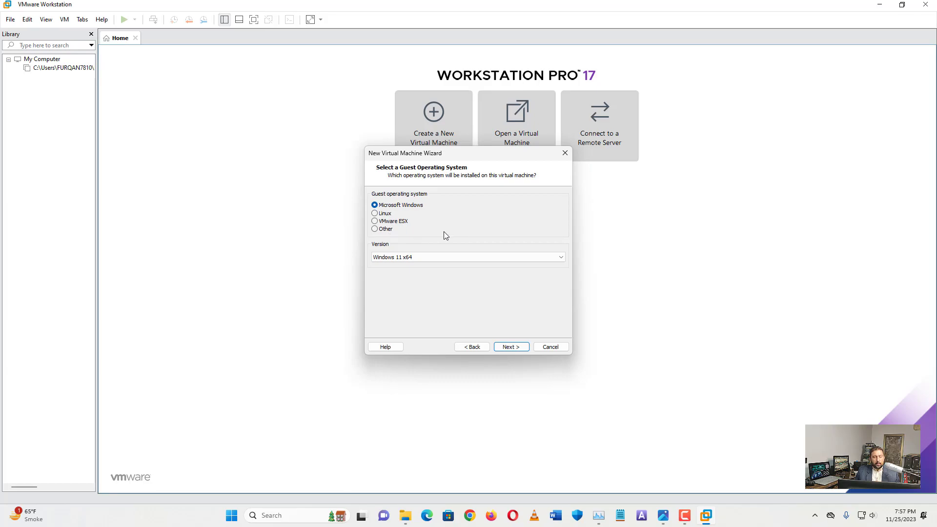
Browse the Windows, Linux, VMware ESX and Other guest OS options and their version lists
click(437, 257)
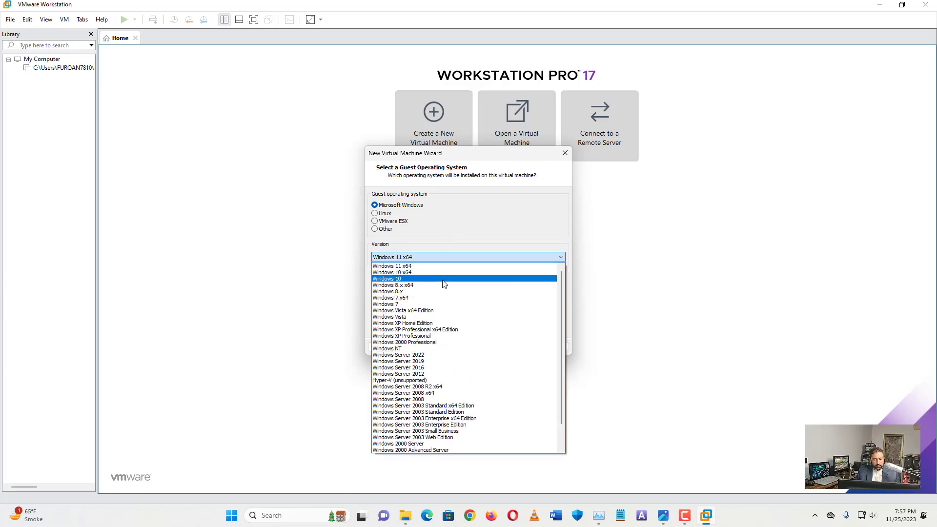
scroll(449, 330, up, 2)
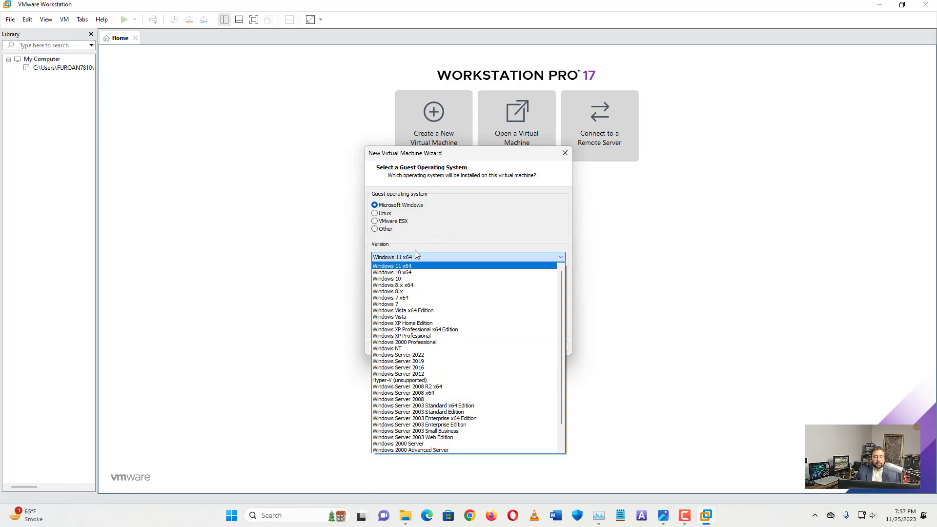
click(374, 213)
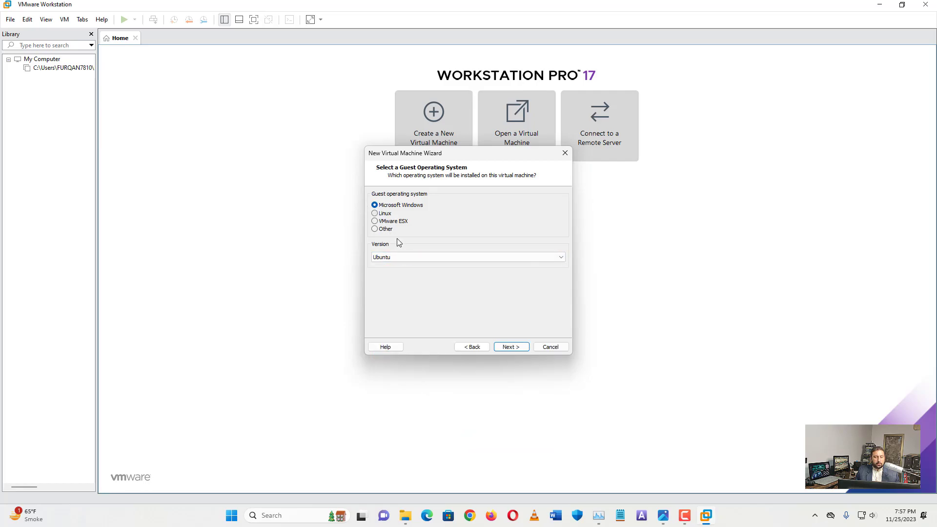
click(420, 259)
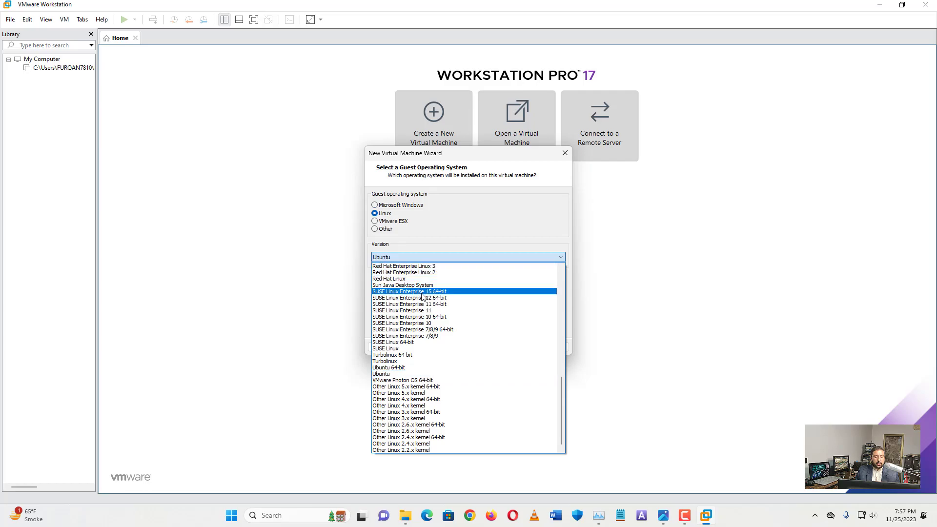
scroll(417, 320, up, 2)
scroll(417, 320, up, 13)
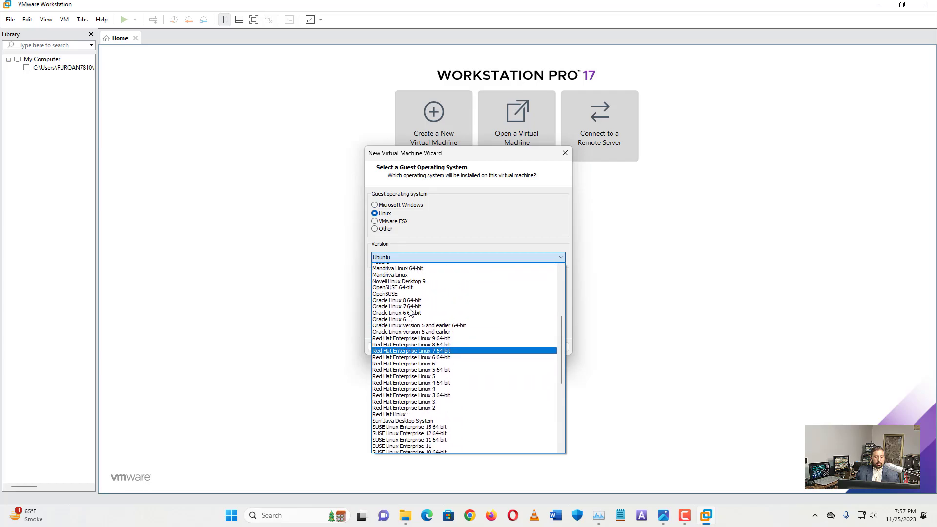
scroll(409, 312, up, 1)
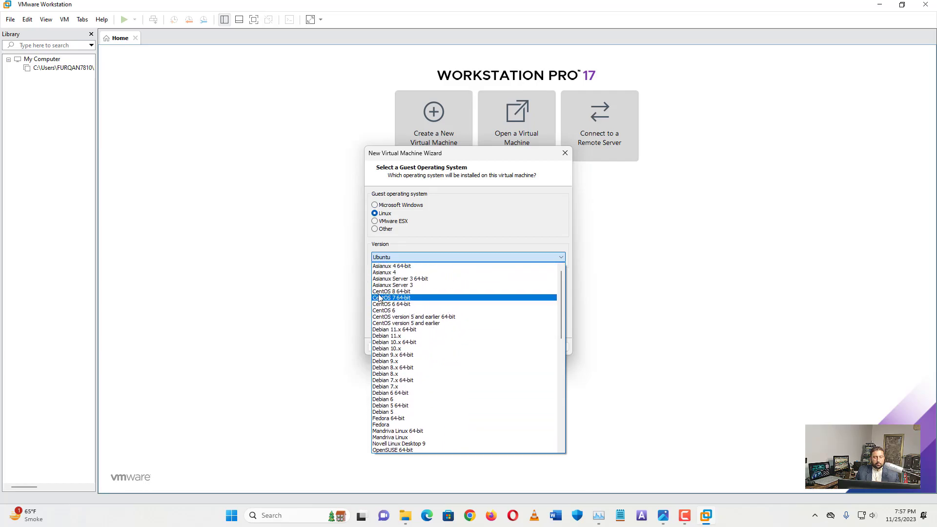
click(375, 219)
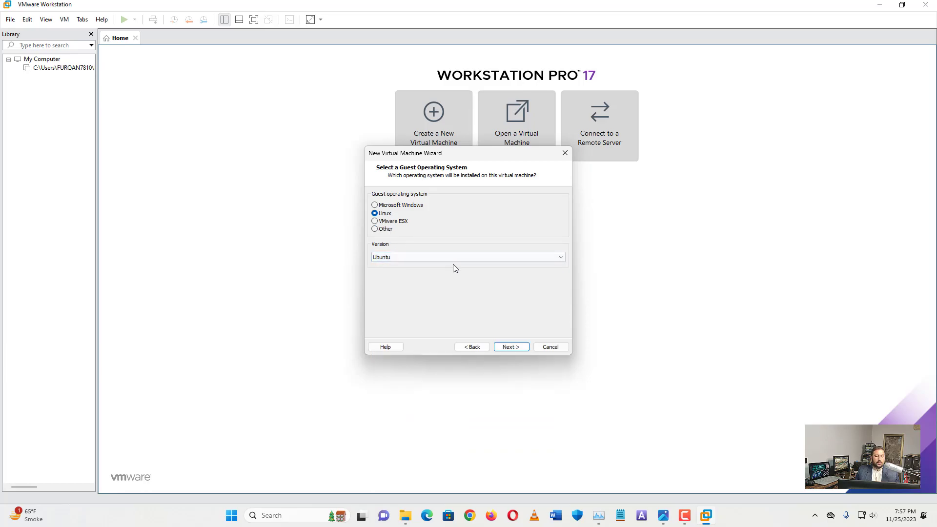
click(375, 221)
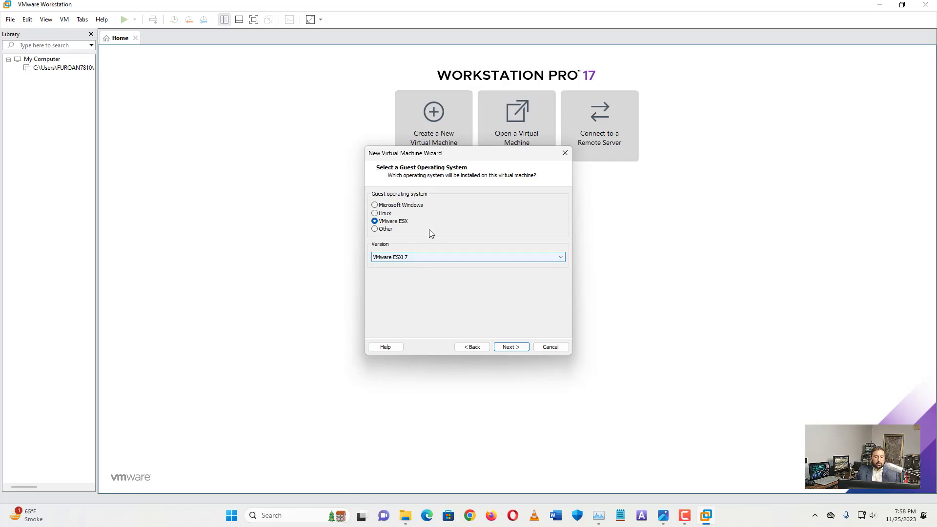
click(375, 228)
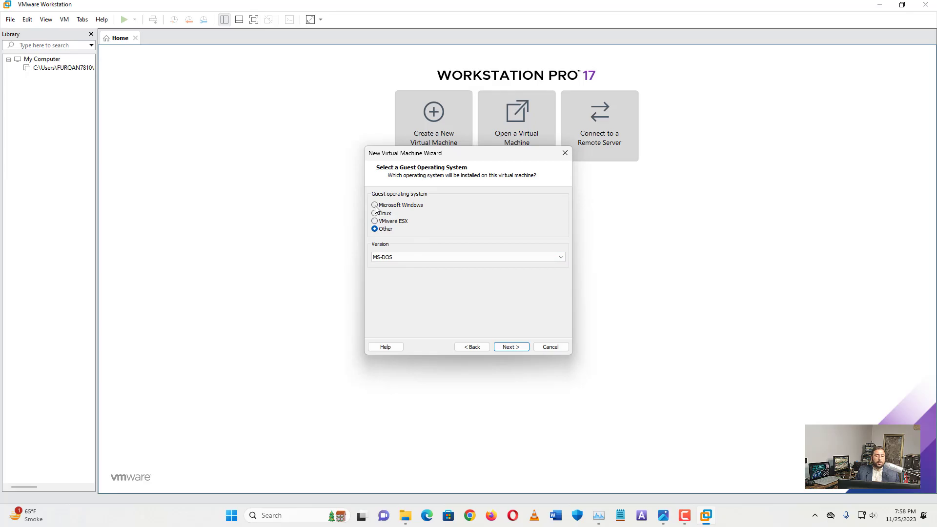
Select Microsoft Windows with version Windows 11 x64 and continue
click(375, 206)
click(435, 257)
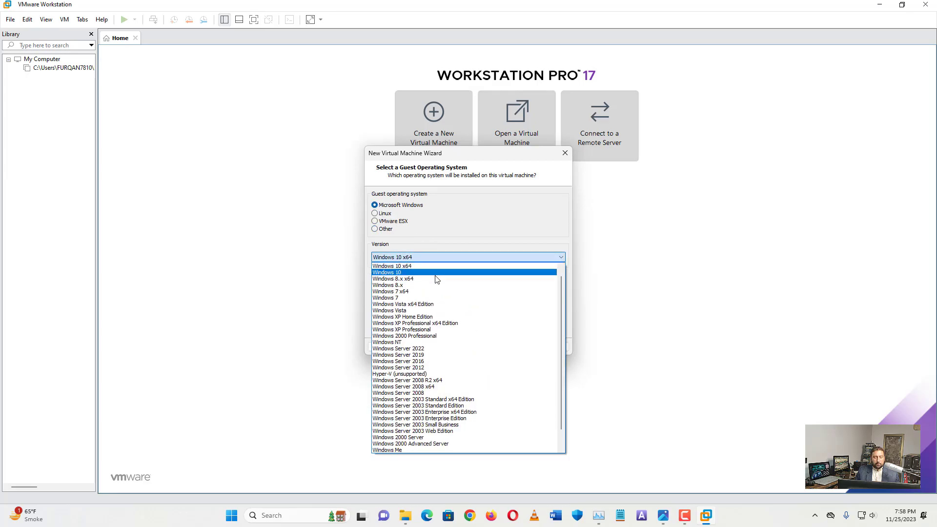
scroll(432, 290, up, 1)
click(427, 267)
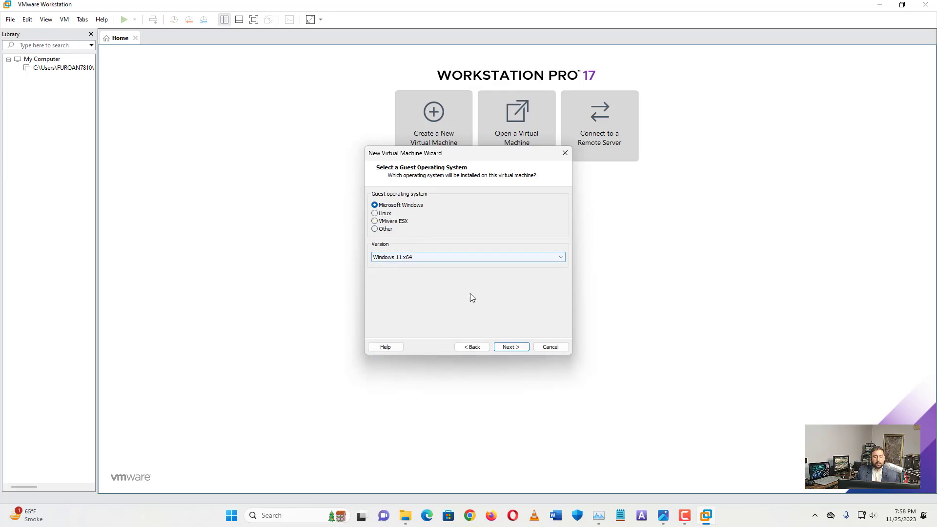
click(511, 347)
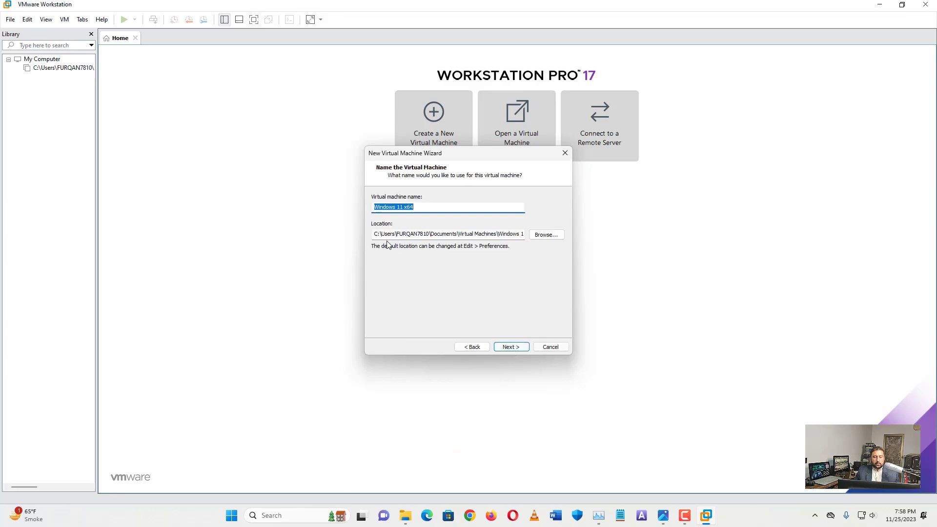
Keep the name 'Windows 11 x64' and default location, then enter and confirm a TPM encryption password
drag(376, 234, 491, 236)
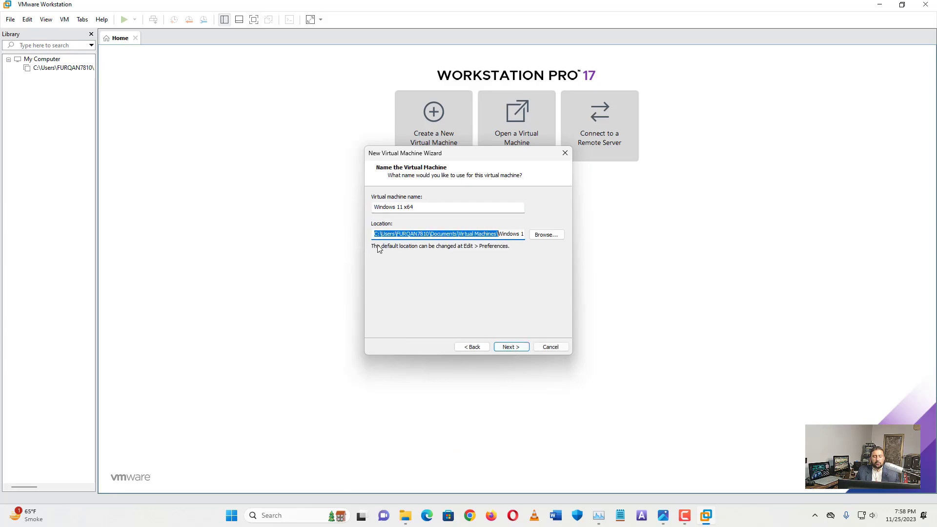
click(510, 348)
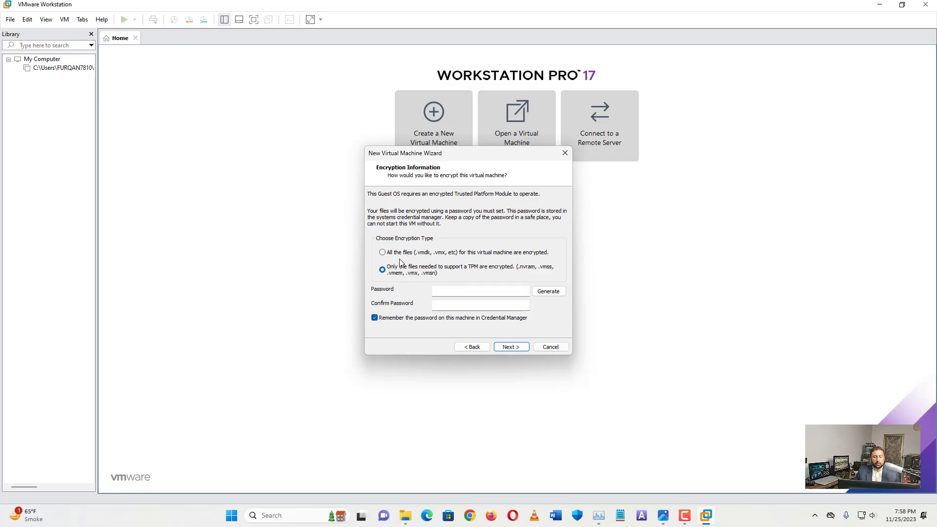
click(451, 289)
text(•••)
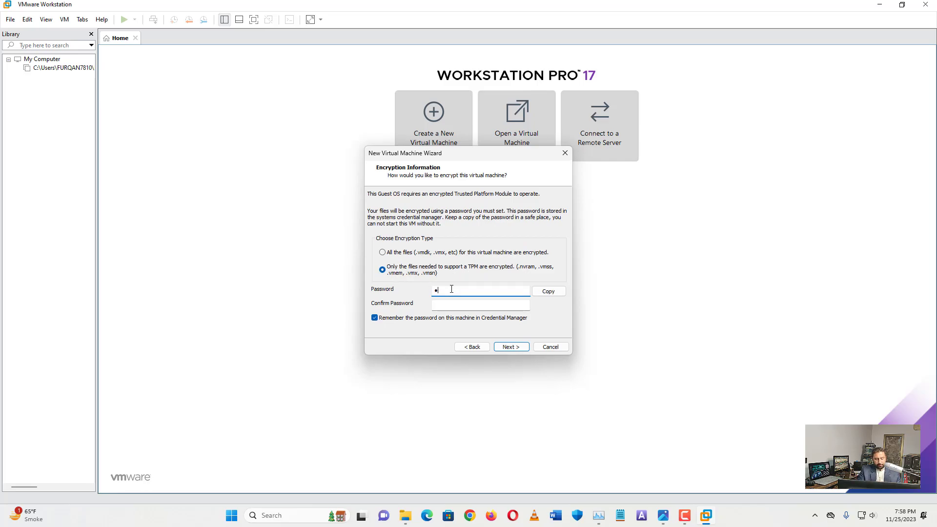
text(•••••••••)
text(•••••••)
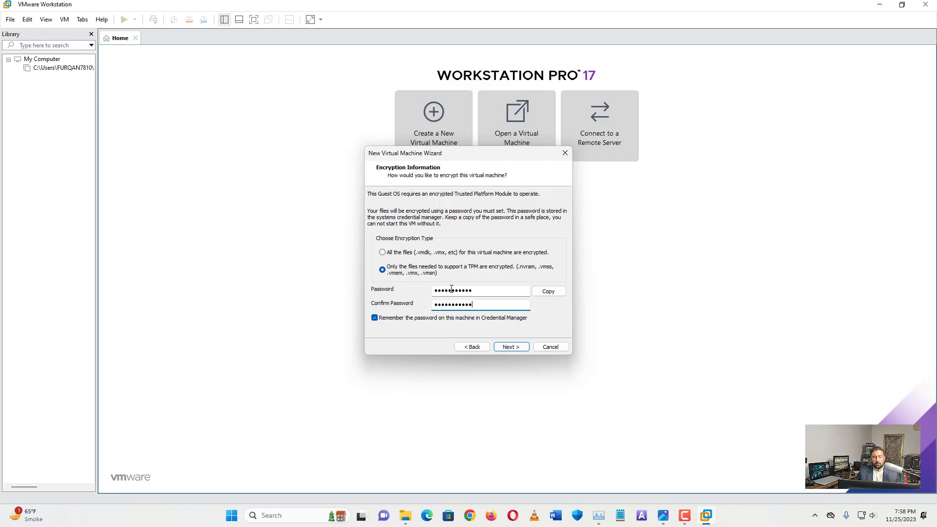
click(513, 350)
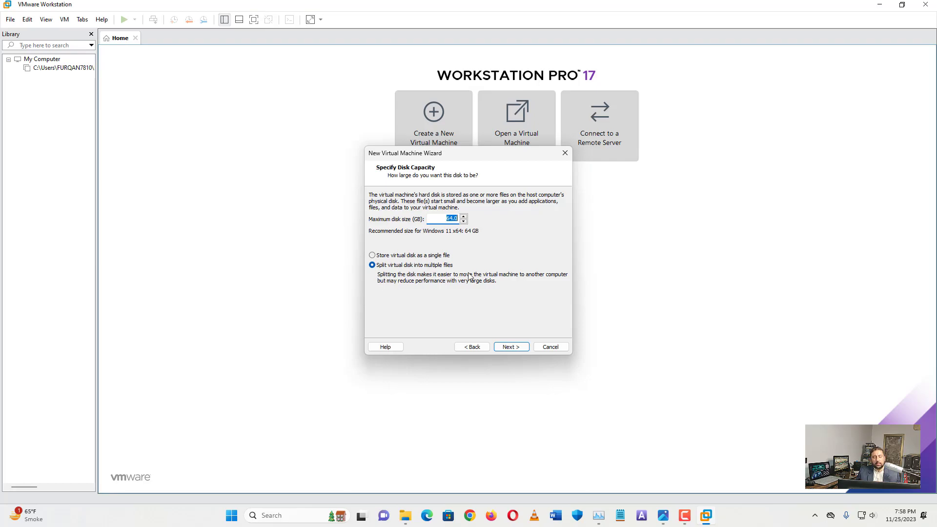
Accept the 64 GB split disk, open Customize Hardware, and check host CPU and memory in Task Manager
click(520, 347)
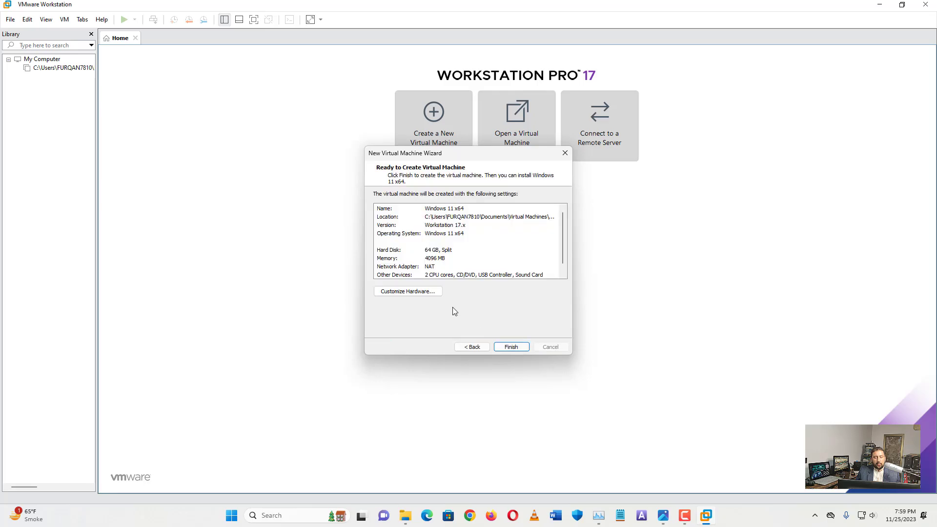
click(426, 292)
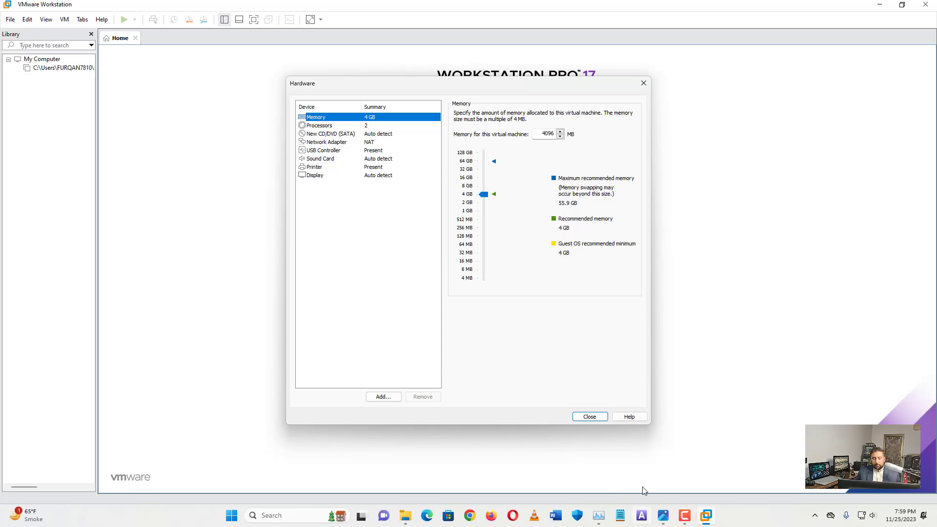
click(600, 516)
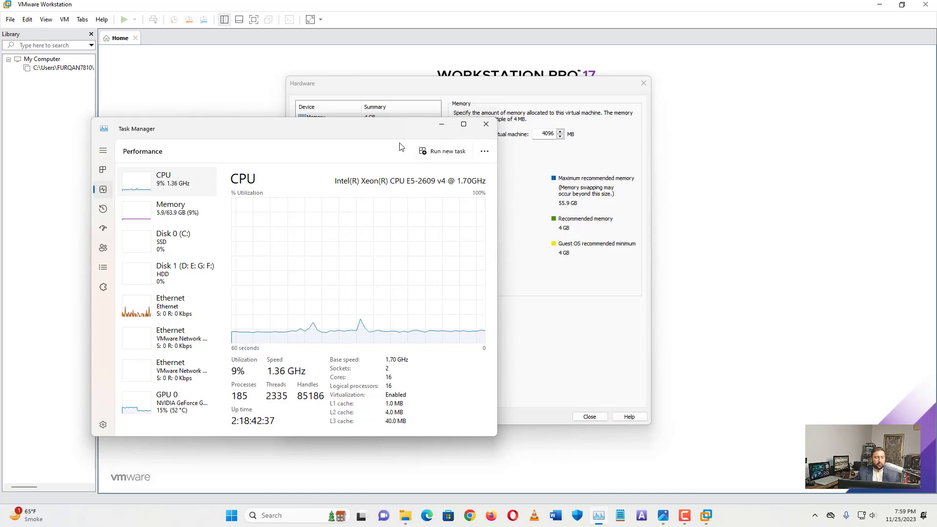
click(441, 125)
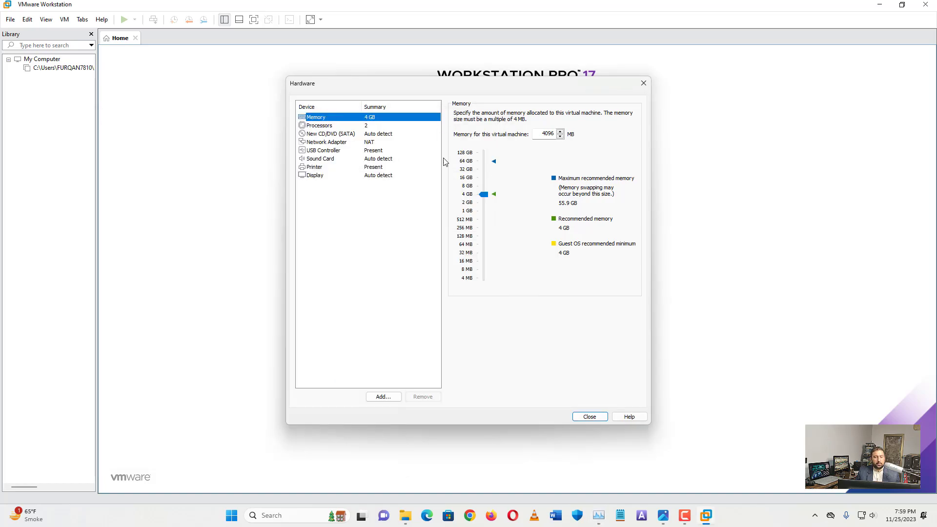
click(357, 125)
Set the number of processors to 4
click(544, 114)
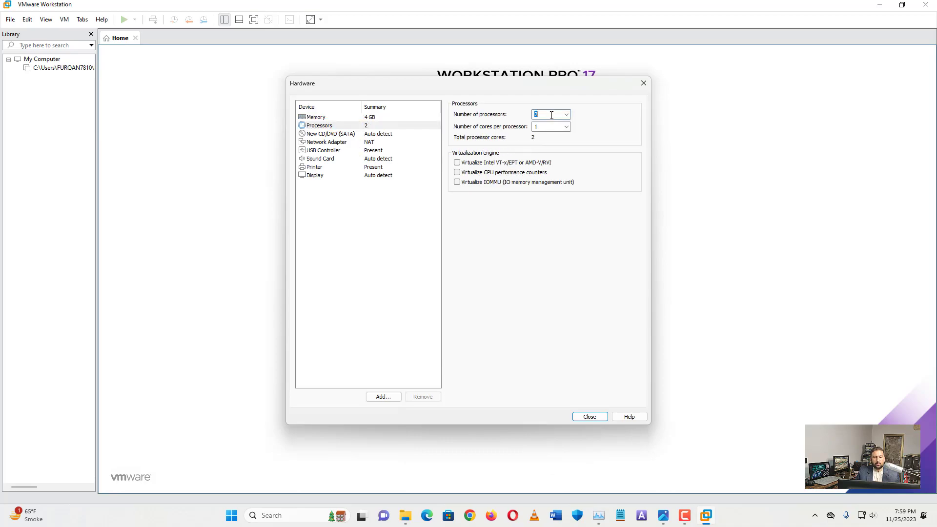
click(566, 115)
click(561, 136)
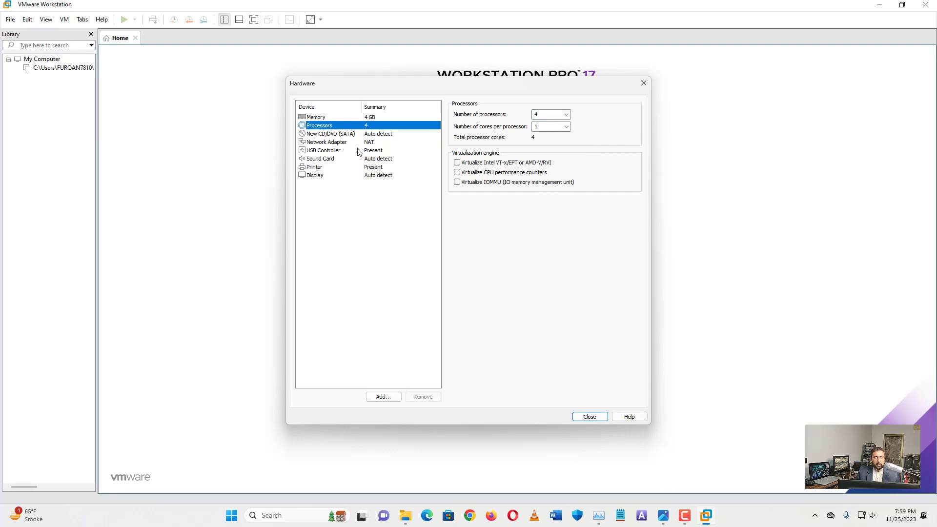
Point the CD/DVD drive at the Windows.All.45in1.Sep.2023 ISO image file
click(371, 134)
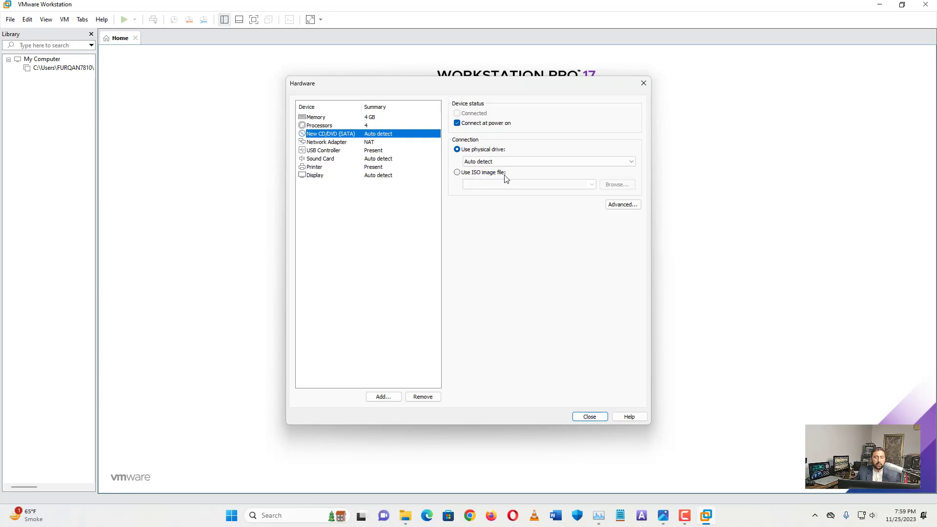
click(457, 173)
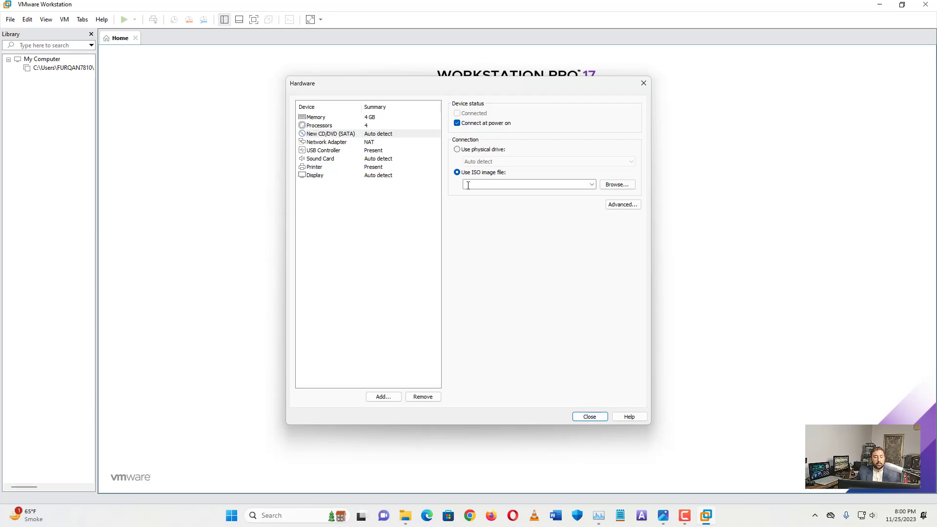
click(615, 185)
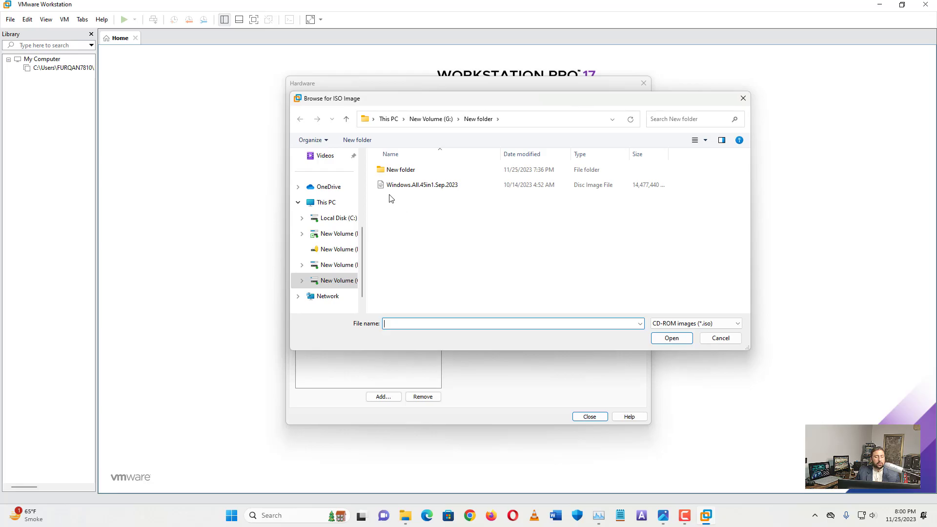
click(416, 186)
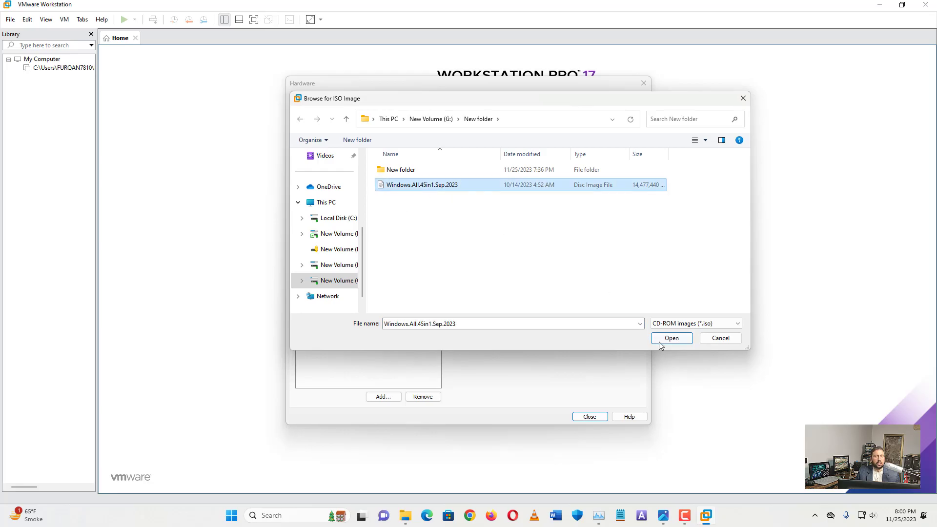
click(660, 339)
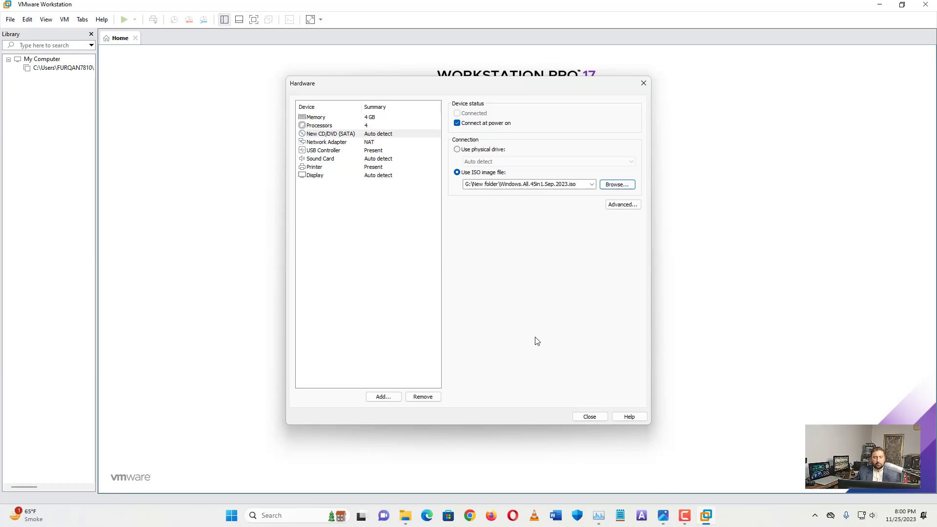
Review the network adapter and USB controller settings, then close hardware customization
click(367, 143)
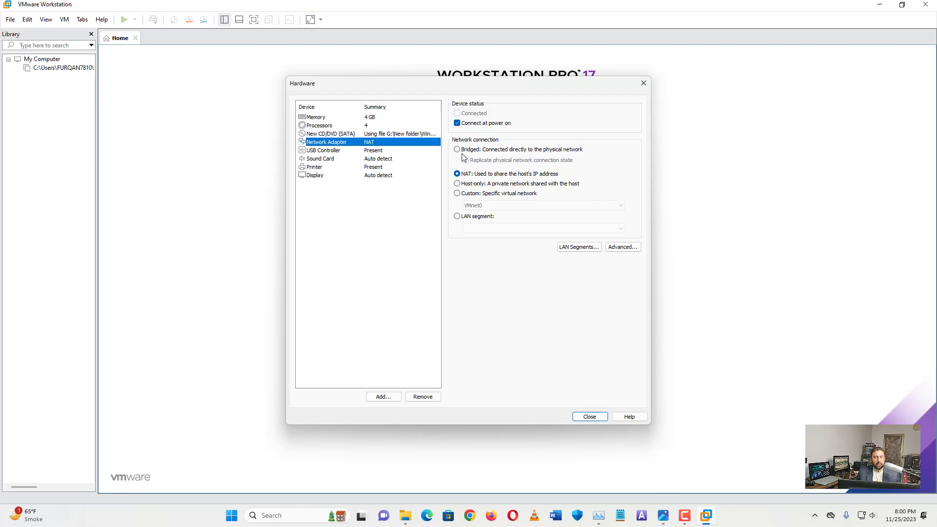
click(377, 152)
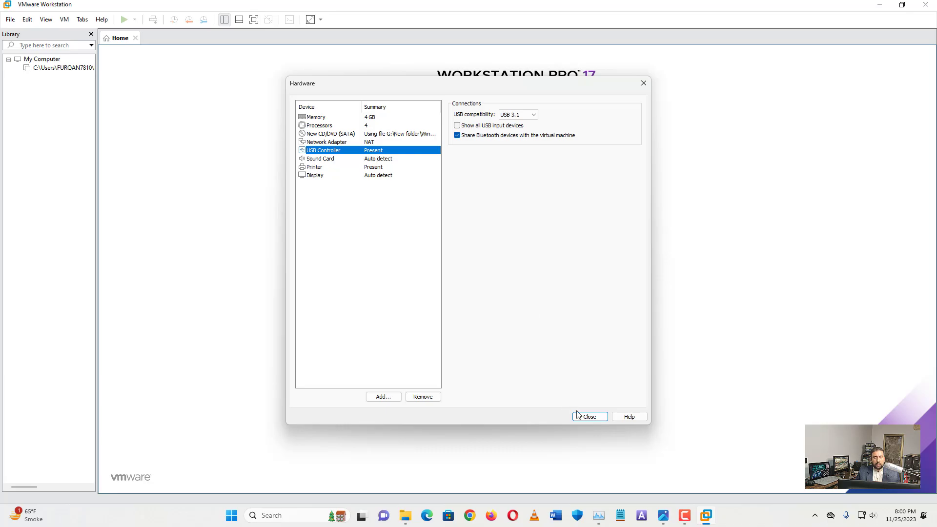
click(588, 420)
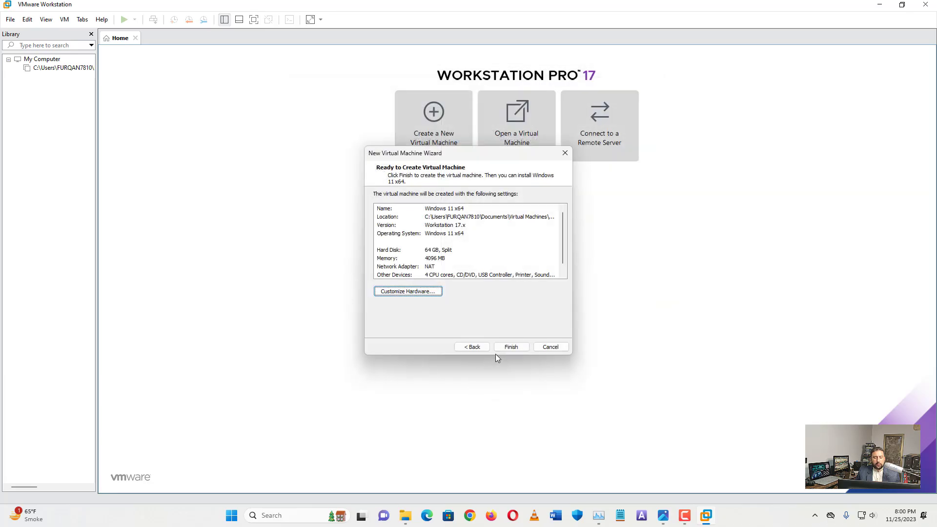
Finish the wizard and set the Windows 11 x64 VM's memory to 16384 MB
click(510, 347)
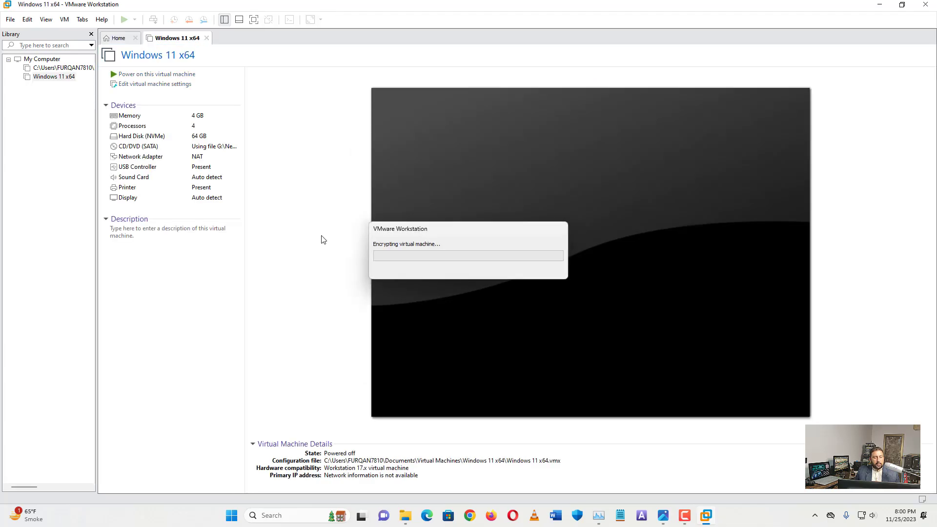
click(176, 117)
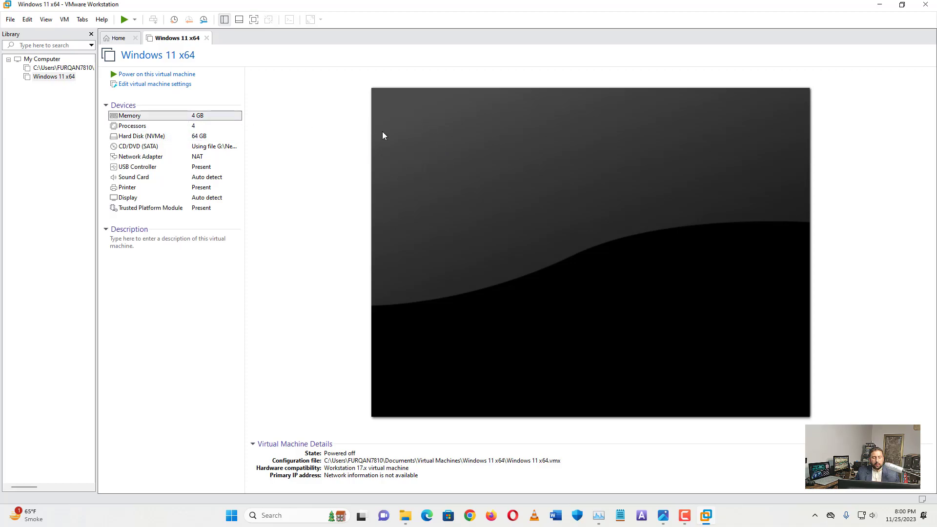
key(ctrl+d)
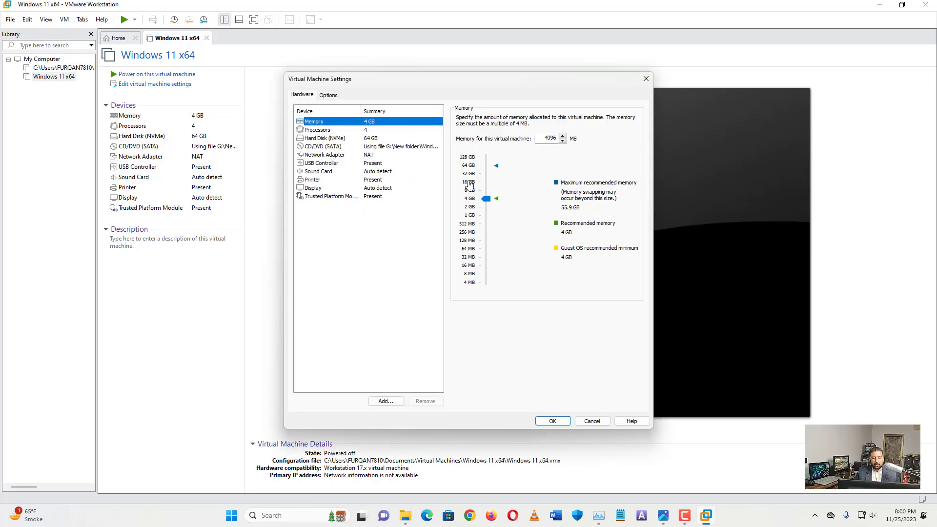
click(555, 423)
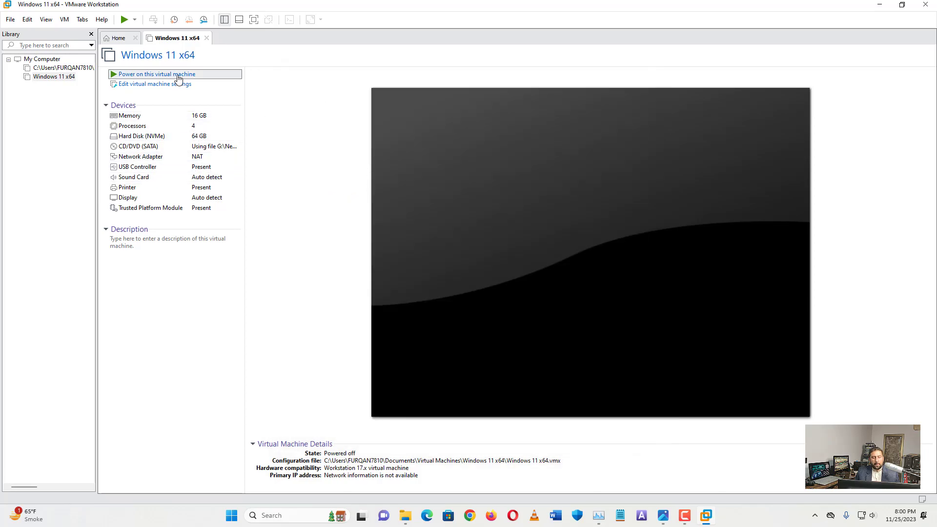
Power on the VM, boot it from the Windows ISO, and accept the English (United States) language settings
click(584, 288)
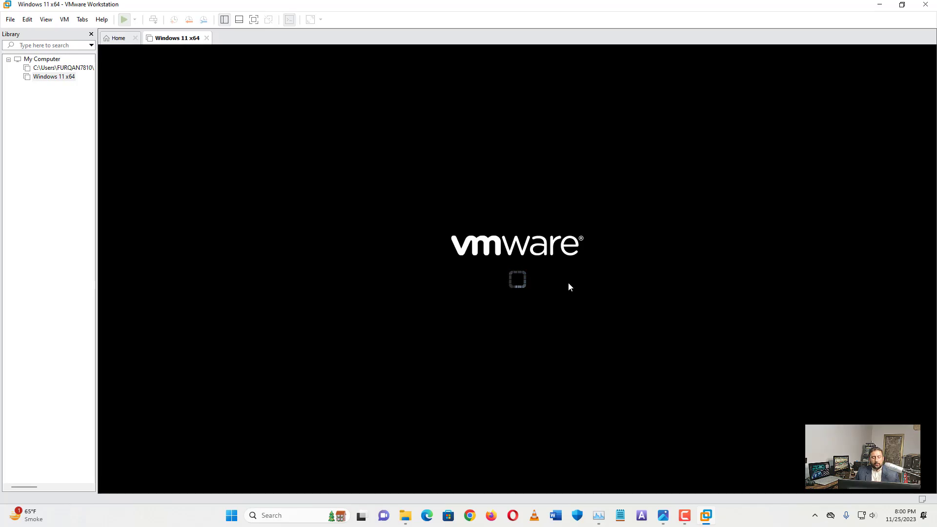
click(538, 296)
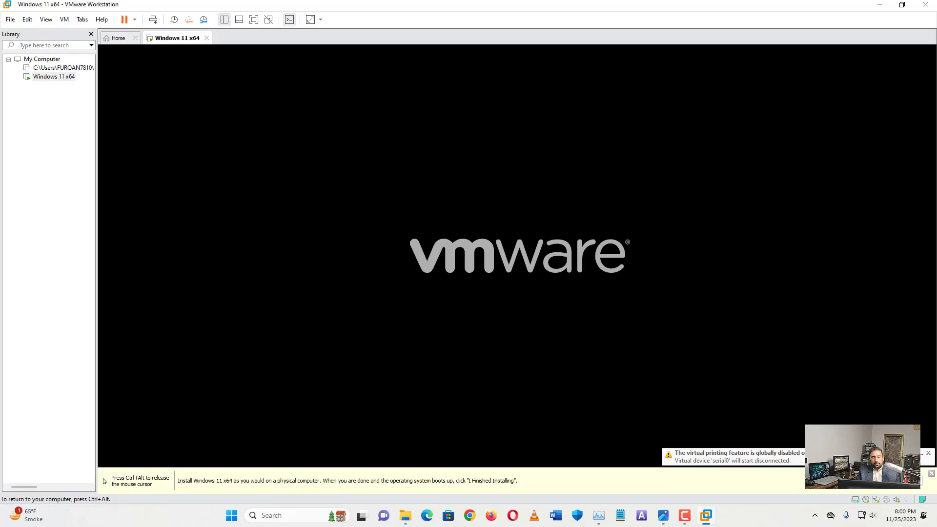
key(Return)
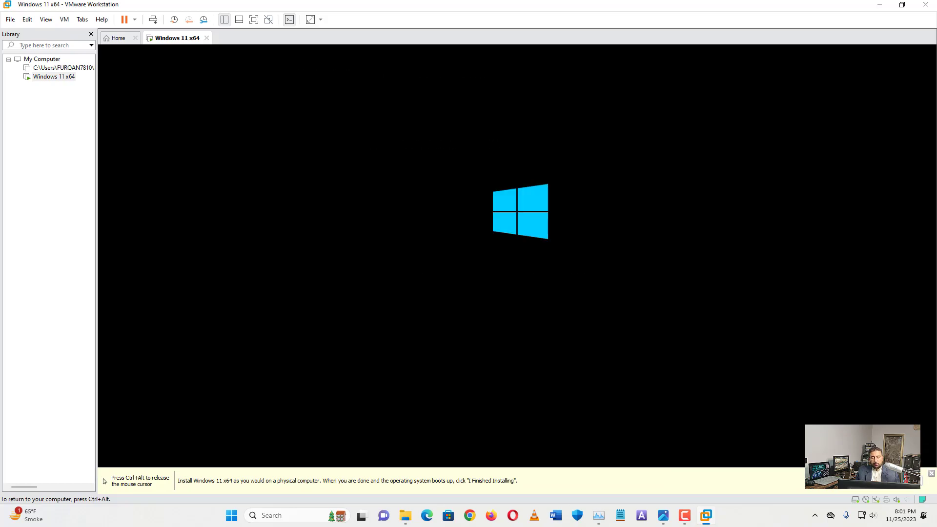
key(ctrl+alt)
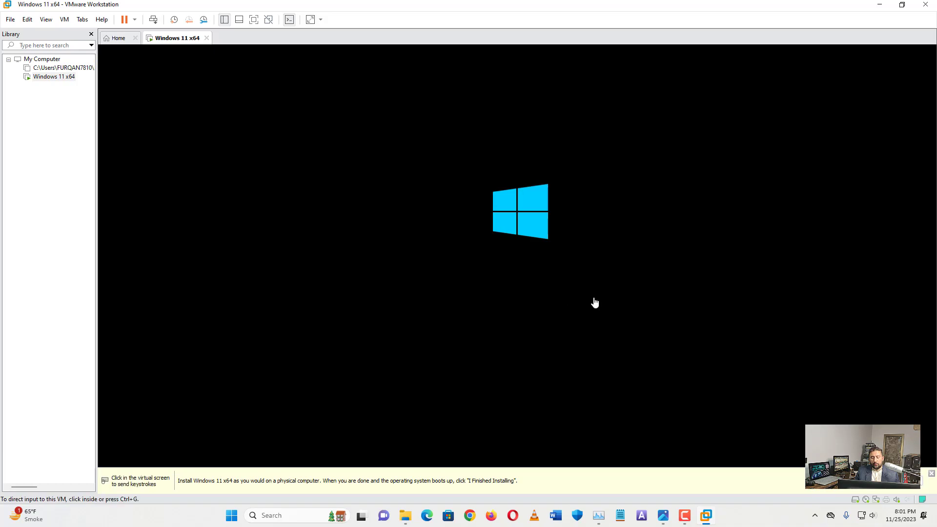
click(932, 473)
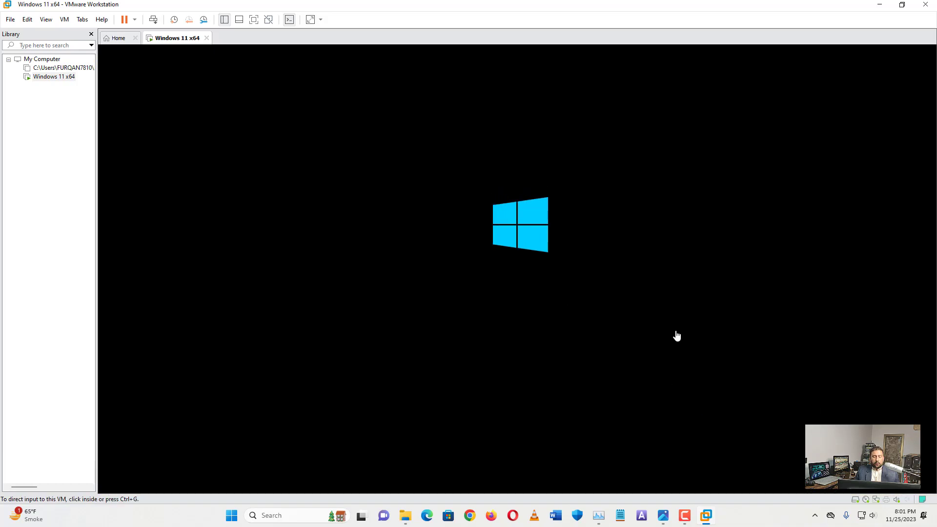
click(651, 321)
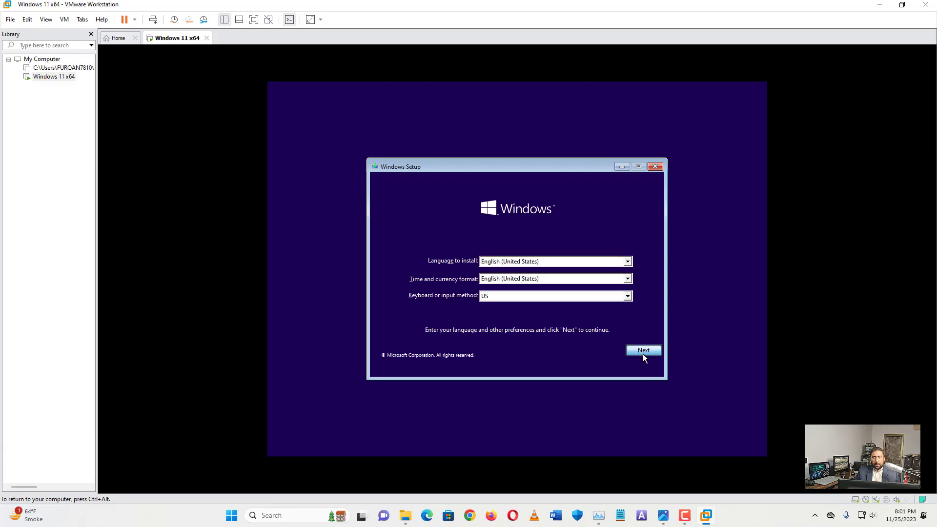
click(643, 351)
Start the installation and choose Windows 11 Pro as the edition to install
click(530, 276)
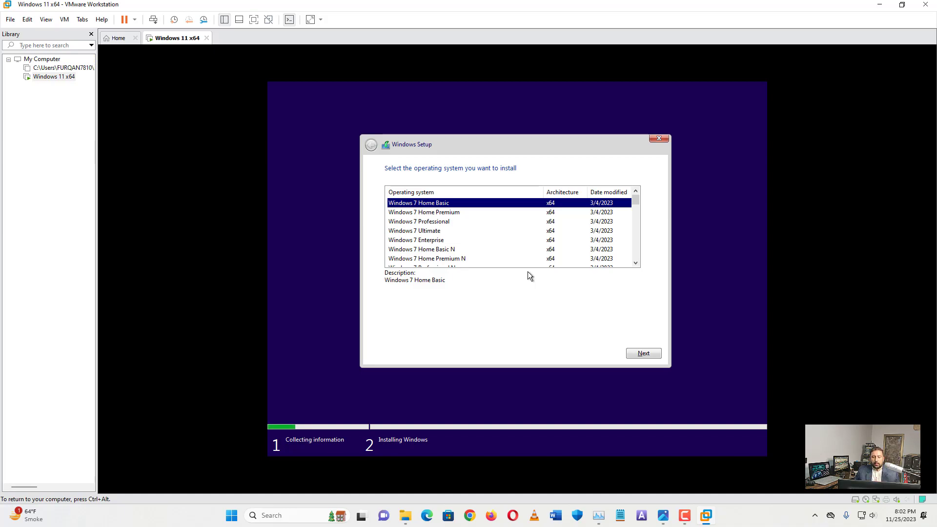
scroll(506, 247, down, 2)
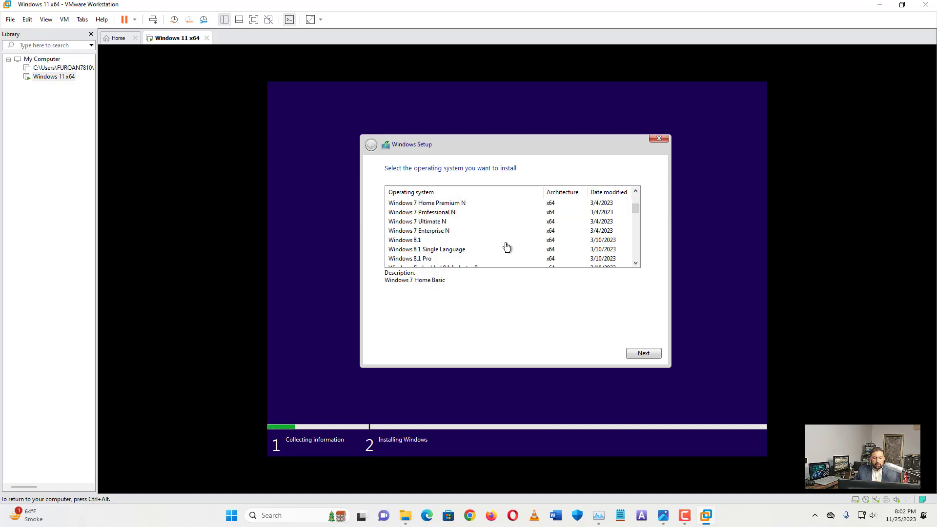
scroll(506, 246, down, 6)
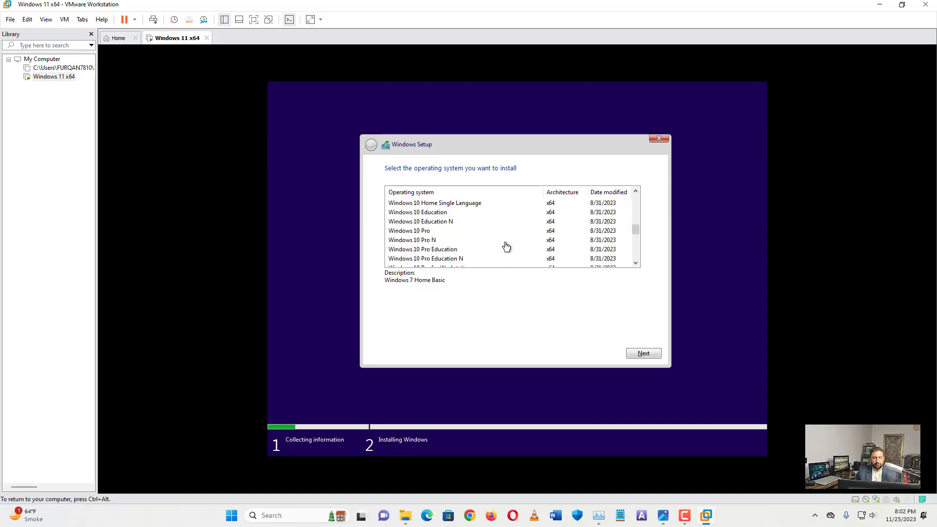
scroll(506, 247, down, 6)
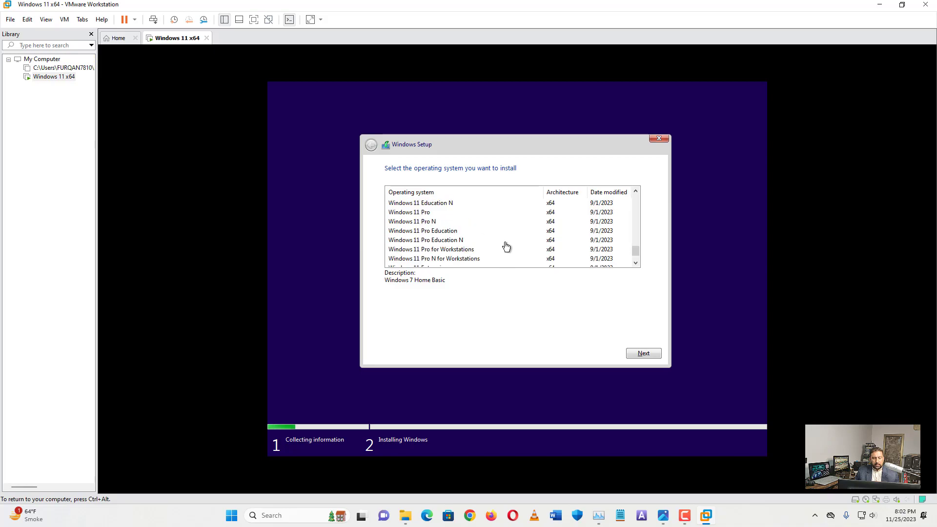
scroll(505, 245, up, 1)
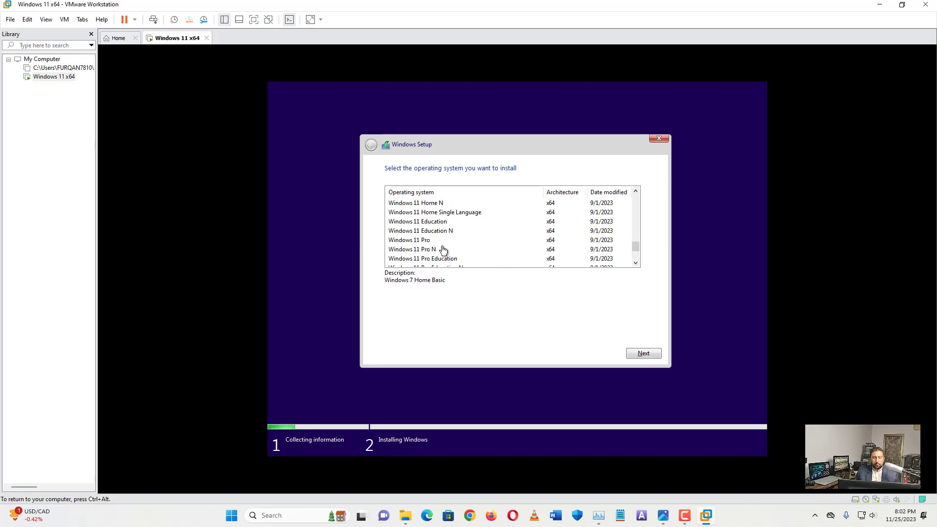
click(429, 240)
click(644, 352)
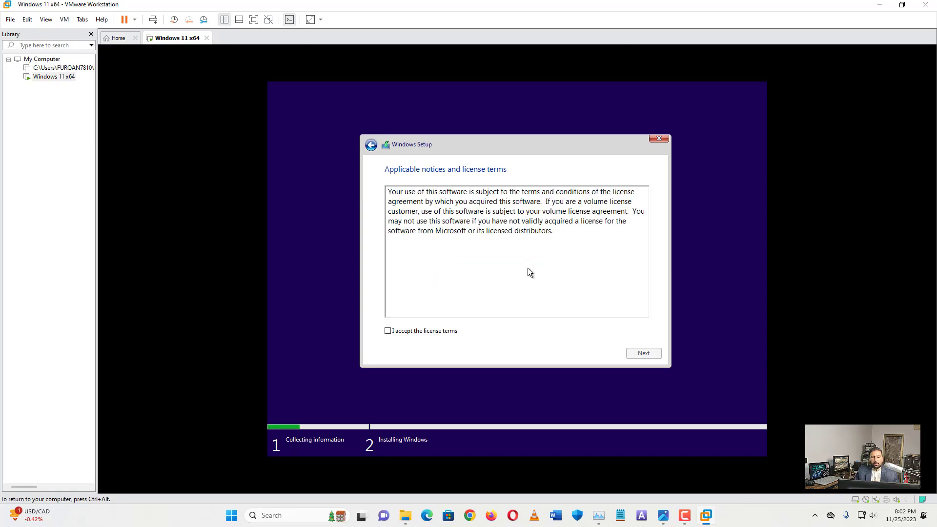
Tick 'I accept the license terms' and continue to the installation type choice
key(alt+a)
click(642, 353)
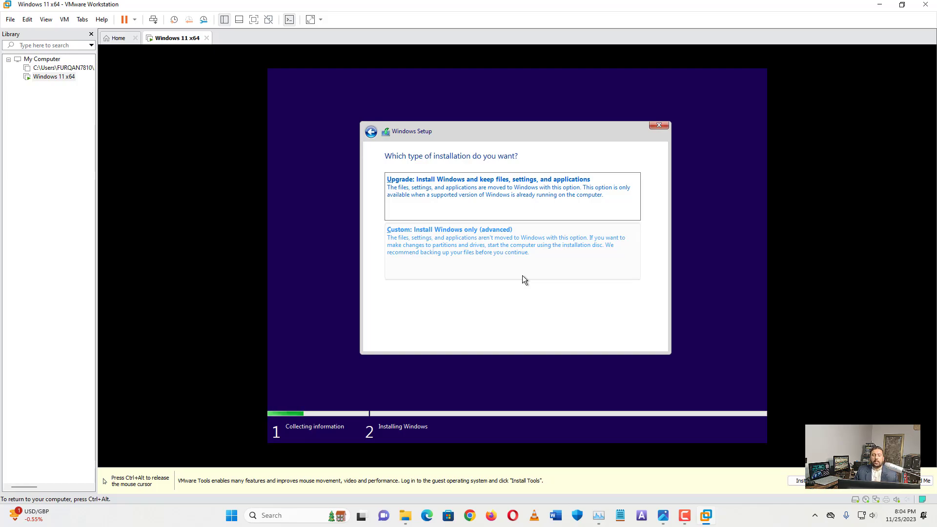
Choose Custom install, create new partitions on the 64 GB drive, and install onto Partition 3
click(490, 249)
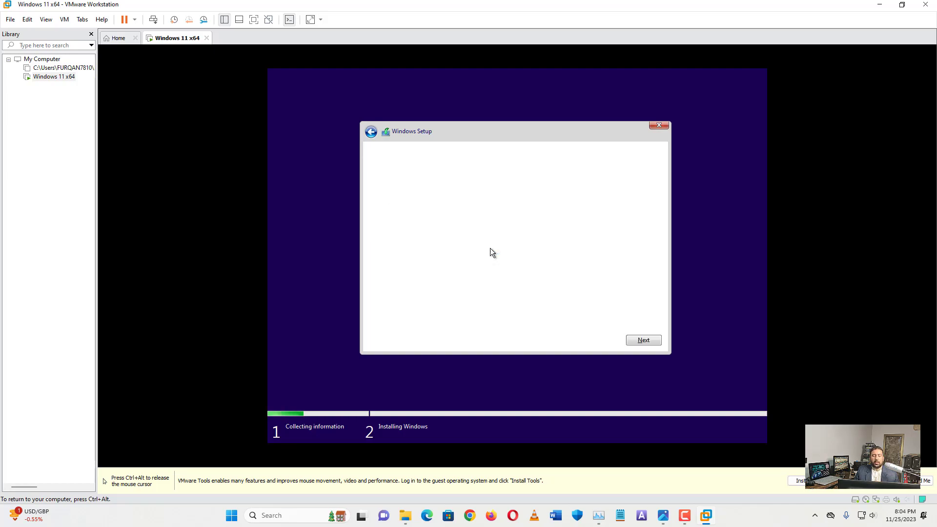
click(591, 281)
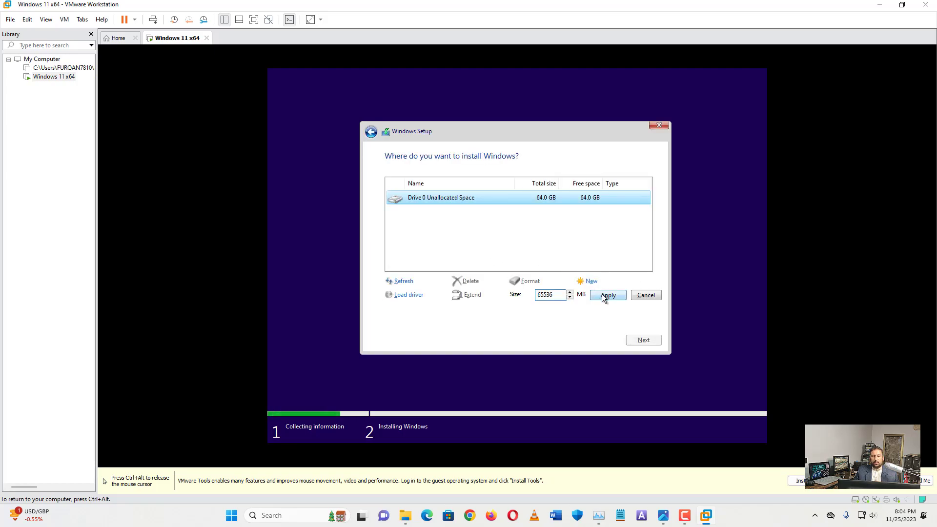
click(602, 293)
click(582, 296)
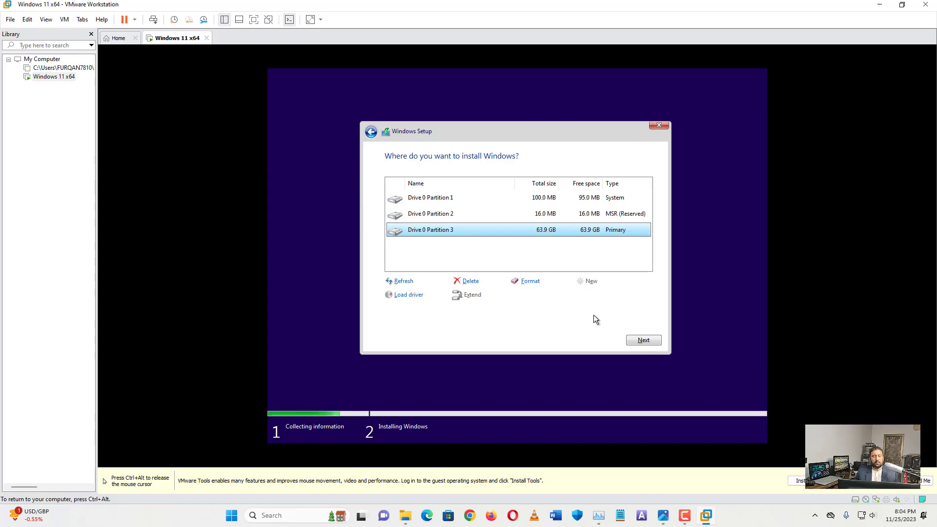
click(639, 340)
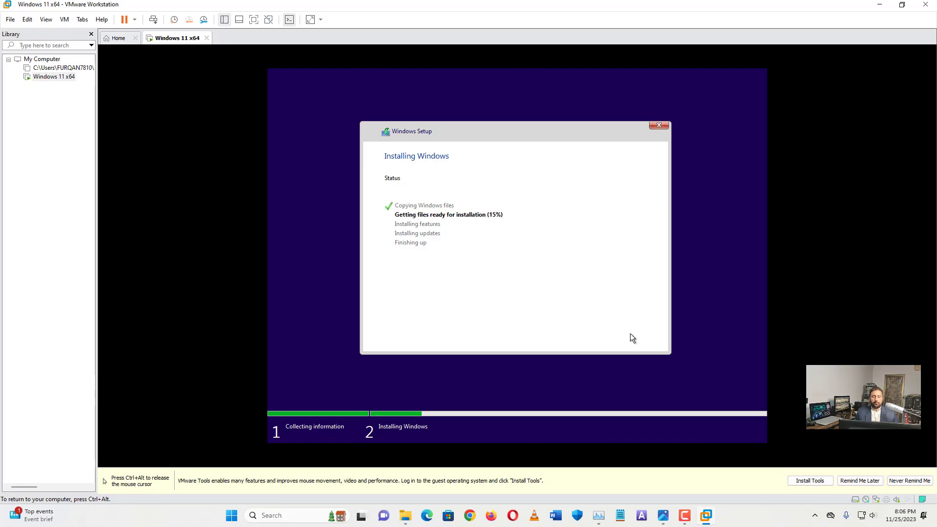
Un-maximize and reposition the VMware window while Windows setup continues toward its reboot
key(ctrl+alt)
click(902, 5)
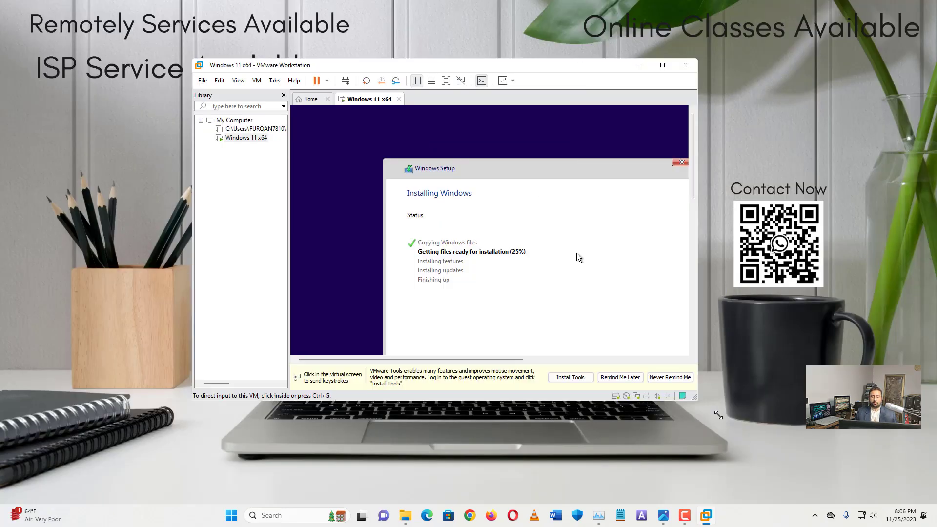
drag(453, 66, 674, 93)
click(751, 205)
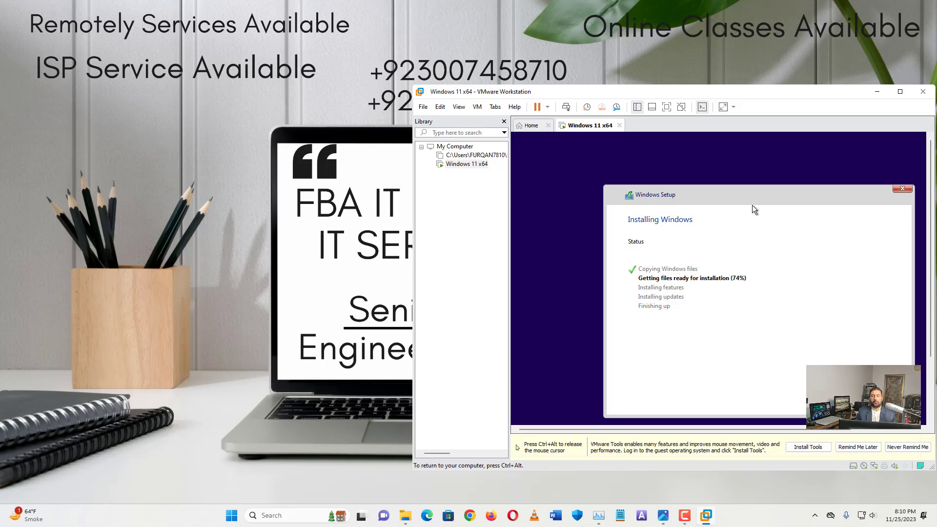
key(ctrl+alt)
drag(594, 97, 569, 99)
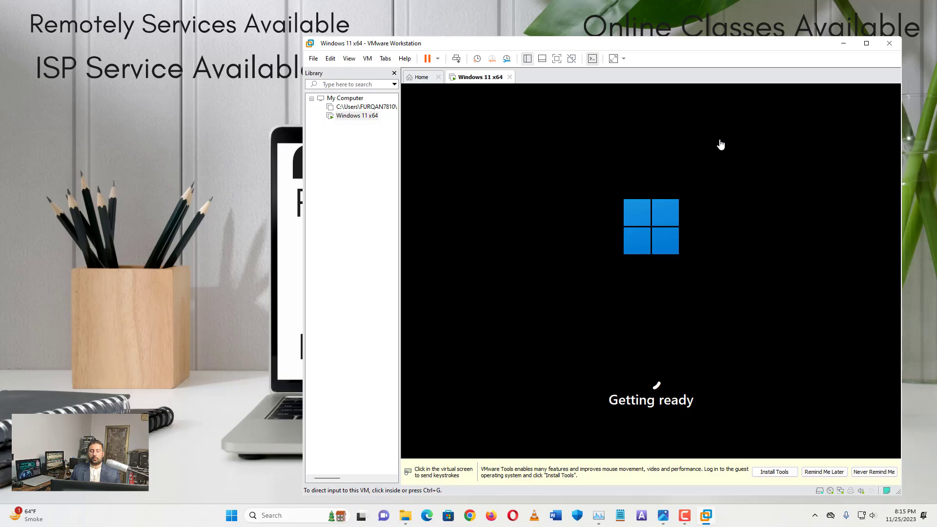
Confirm the region and the US keyboard layout in Windows first-run setup
click(721, 144)
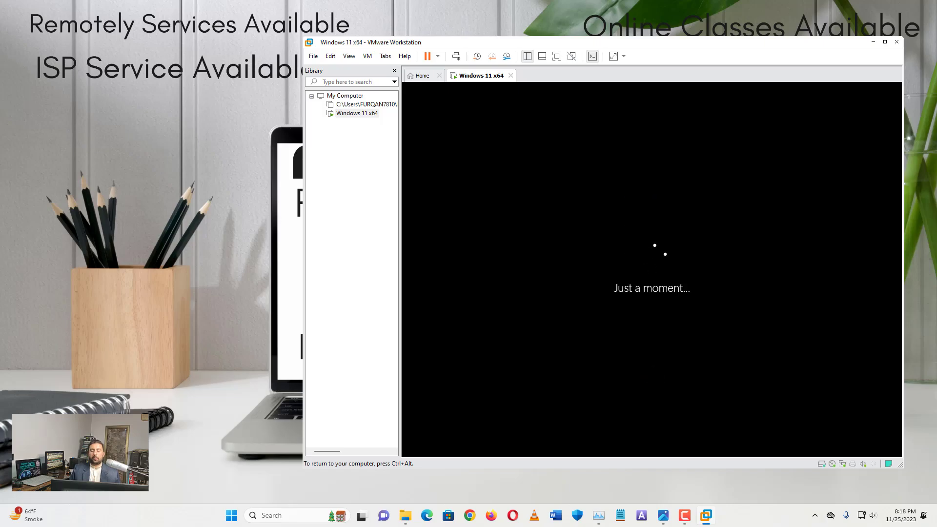
key(ctrl+alt)
click(595, 127)
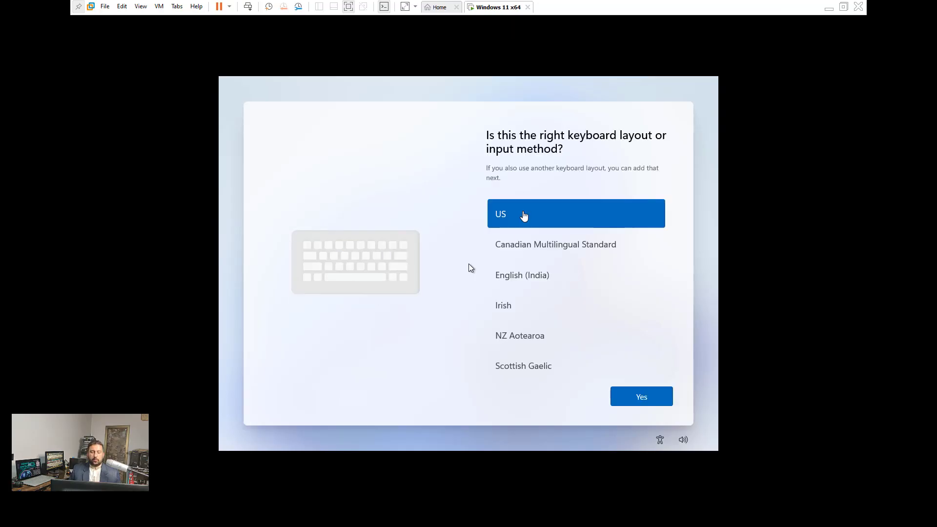
click(641, 397)
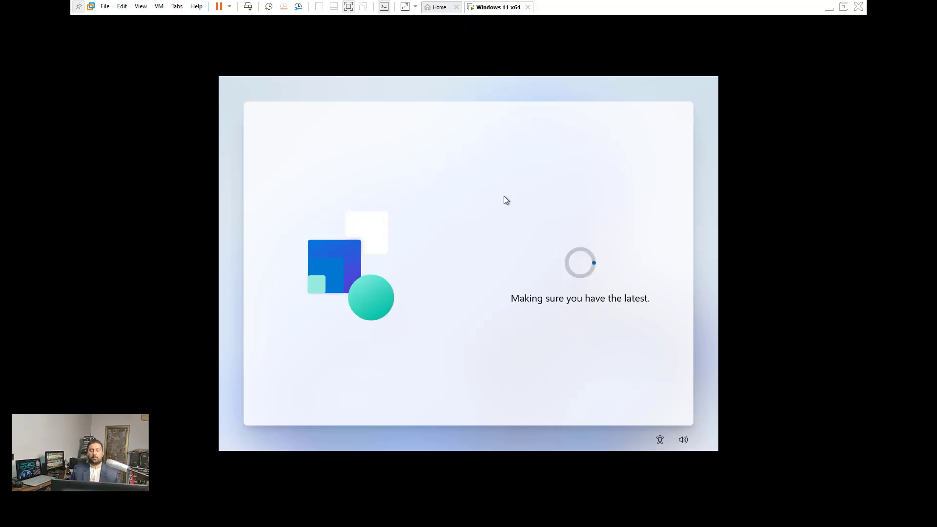
Exit full screen, move the VMware window left, and enter a device name to continue setup
click(843, 7)
click(918, 6)
drag(607, 69, 366, 70)
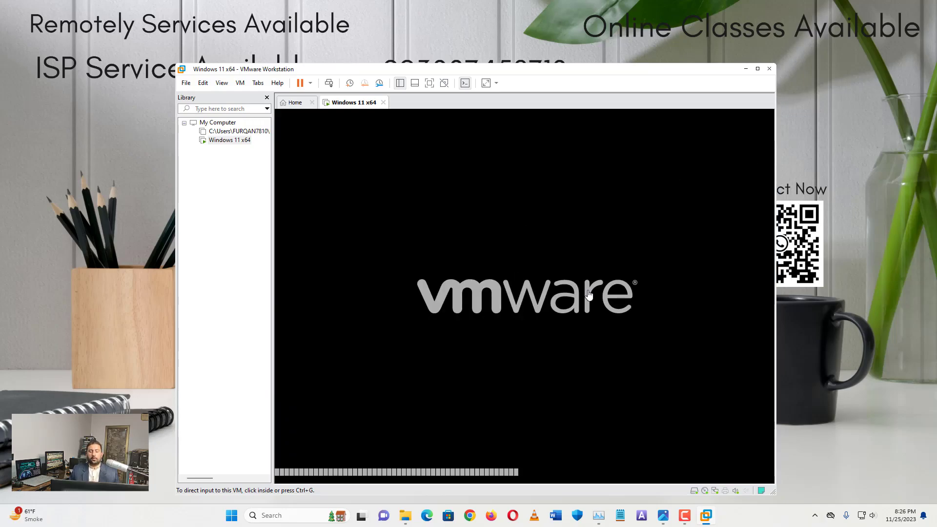
click(589, 295)
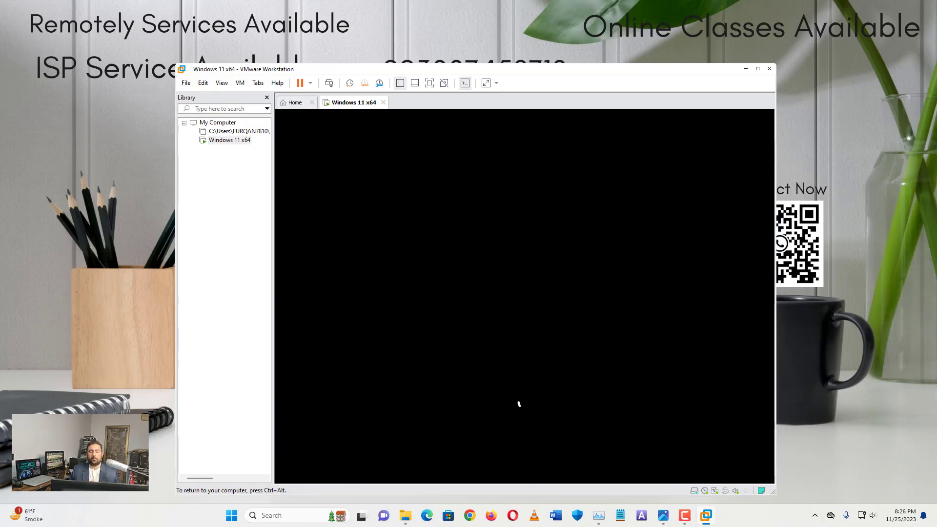
text(furqanv)
click(687, 428)
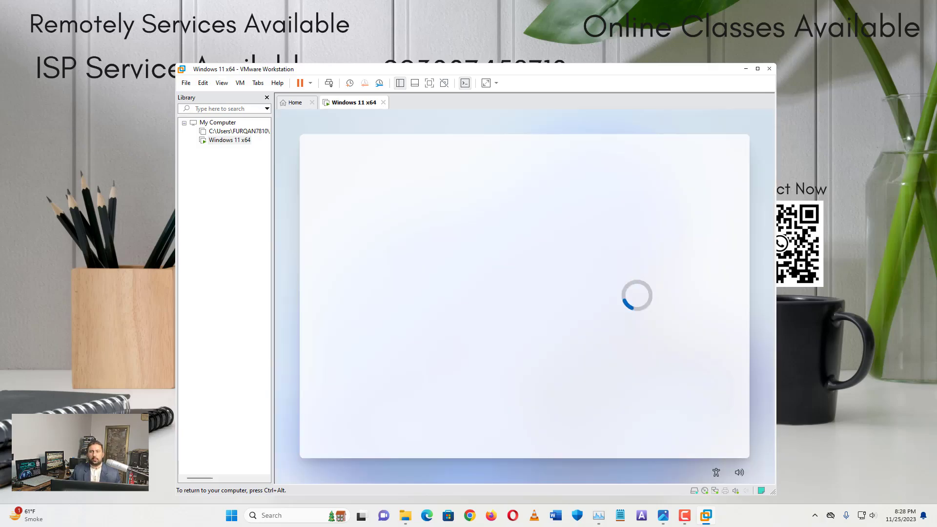
click(696, 428)
click(696, 429)
right_click(351, 103)
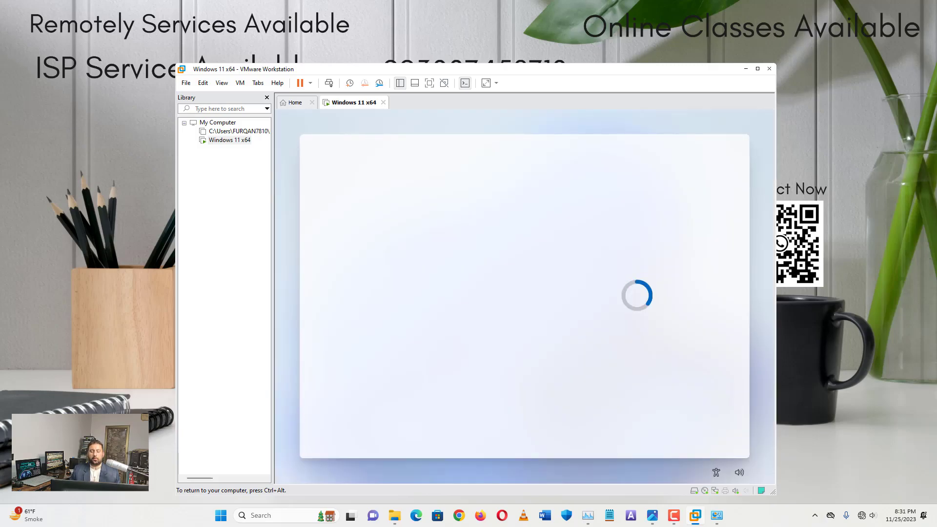
click(689, 428)
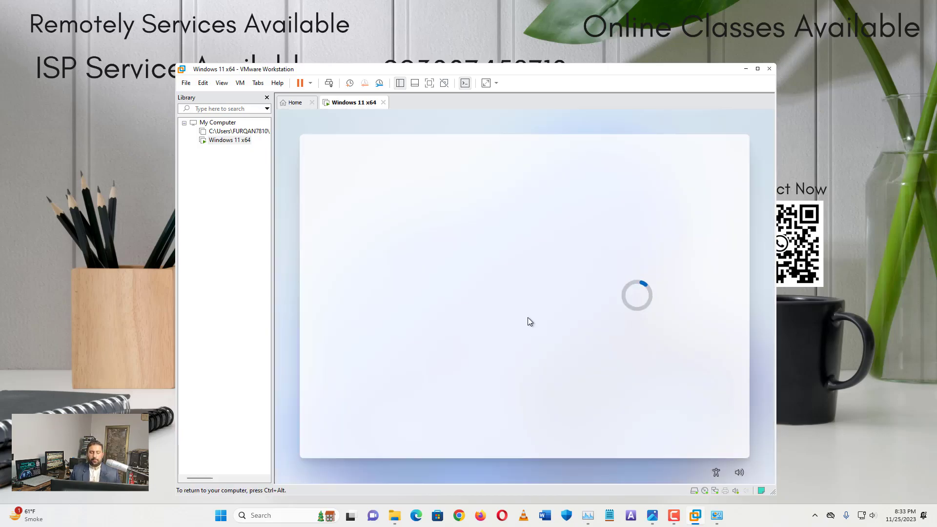
Choose personal use and sign in with the Microsoft account e-mail and password
click(613, 235)
click(697, 428)
click(697, 429)
key(Return)
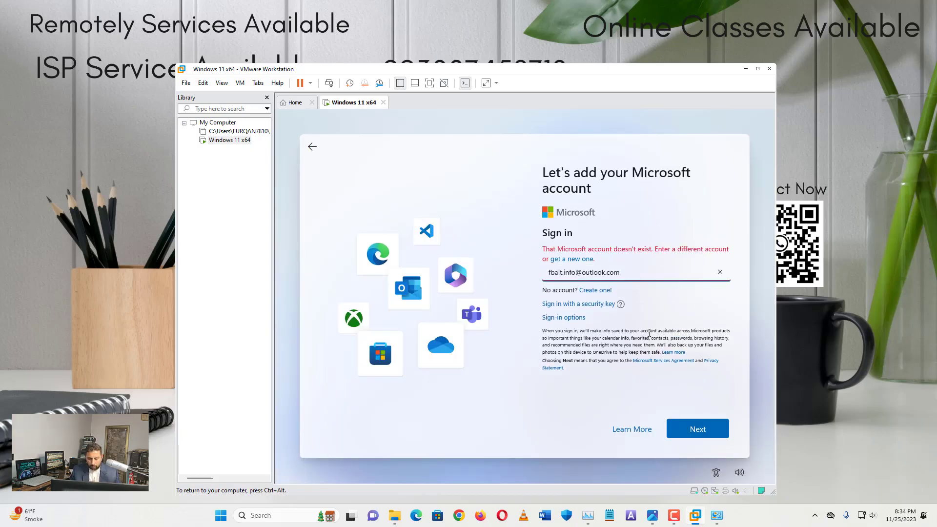
key(Return)
key(Return)
text(********)
key(Return)
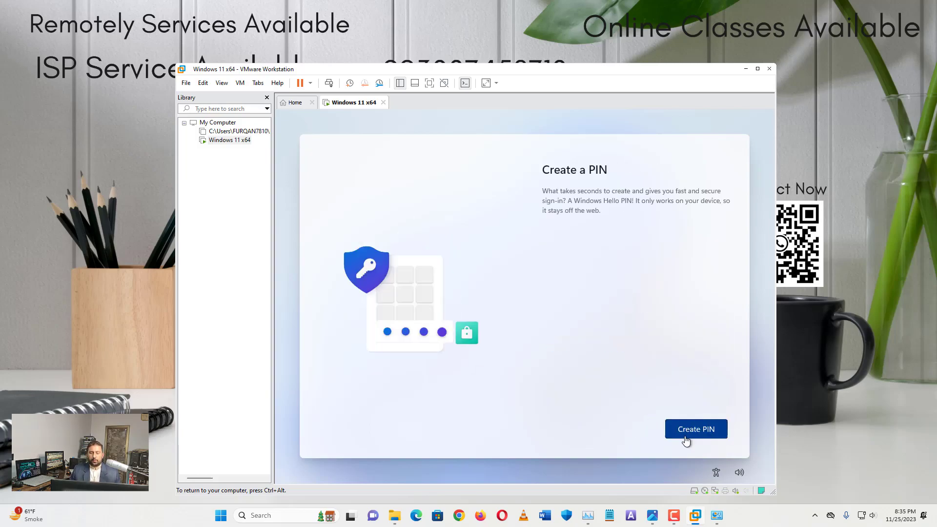
Create a PIN, accept privacy settings, skip phone linking, and decline Microsoft 365 and cloud storage offers
click(698, 429)
click(697, 432)
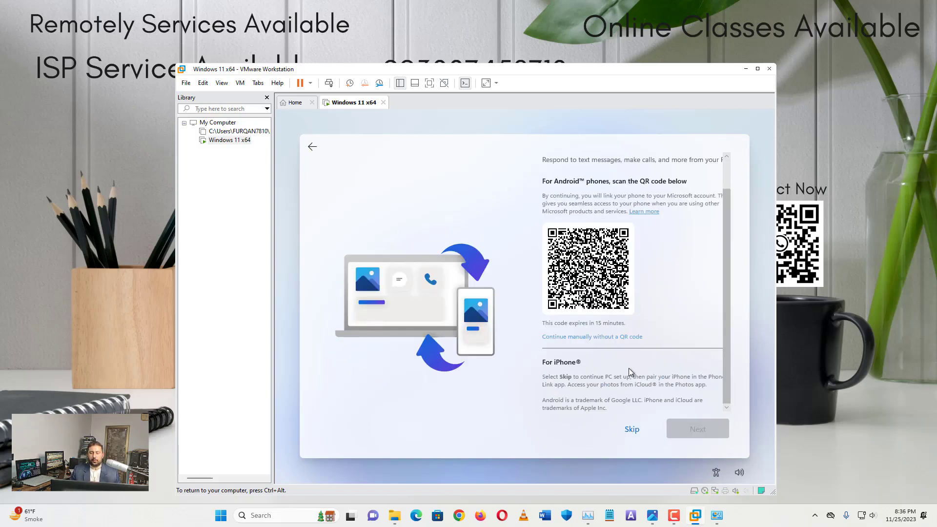
click(632, 430)
click(612, 429)
click(696, 429)
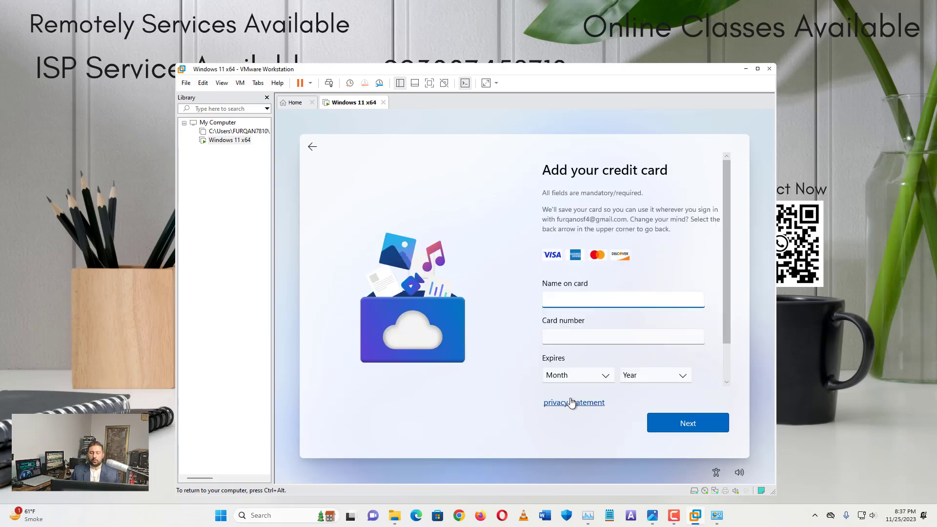
click(312, 146)
click(628, 430)
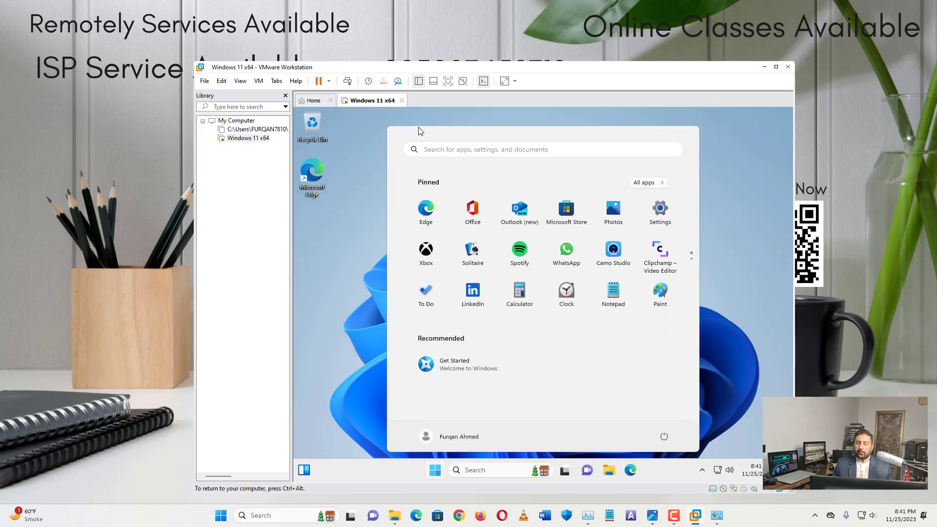
Switch the Windows 11 VM to full screen and close the guest's Start menu
click(448, 80)
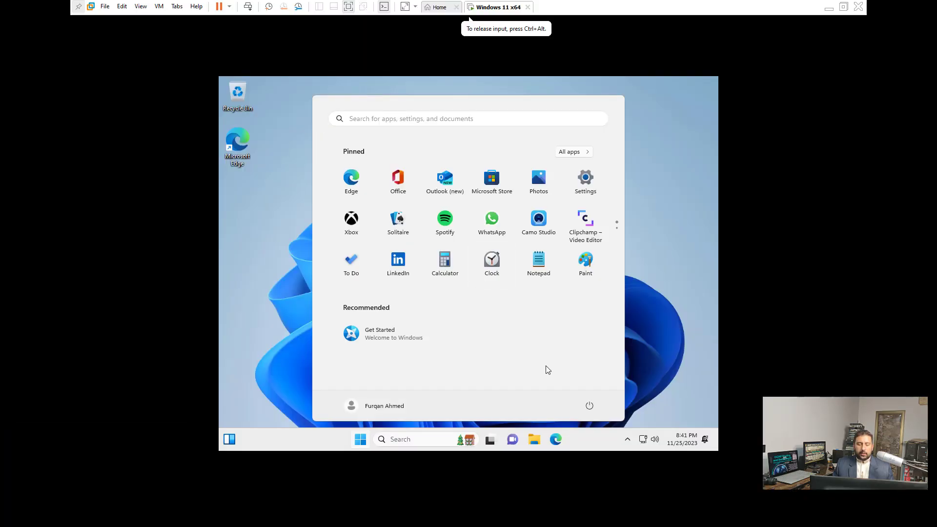
click(667, 313)
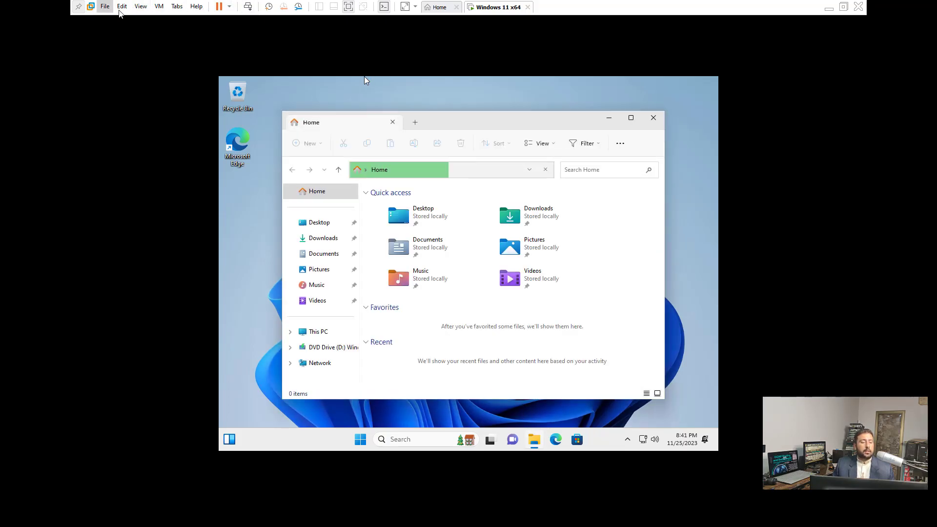
click(162, 10)
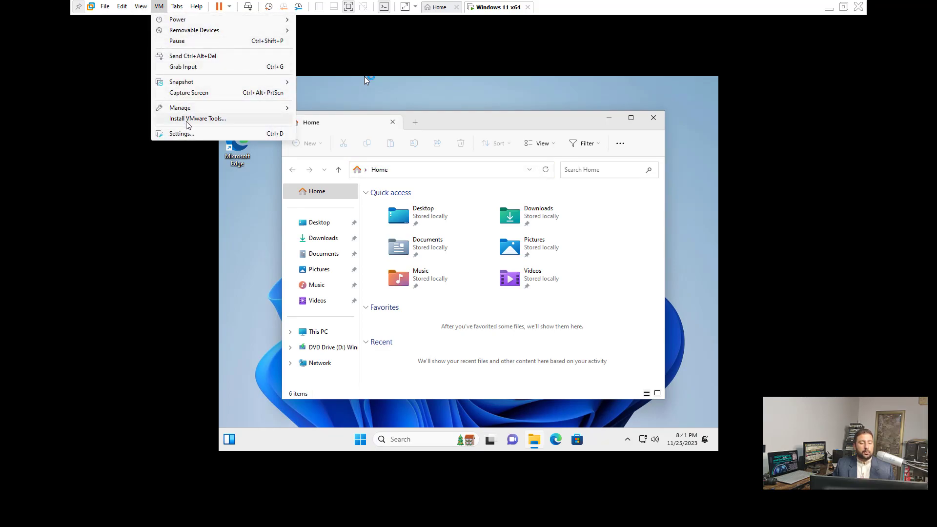
Connect the VMware Tools installer disc via VM > Install VMware Tools
click(202, 122)
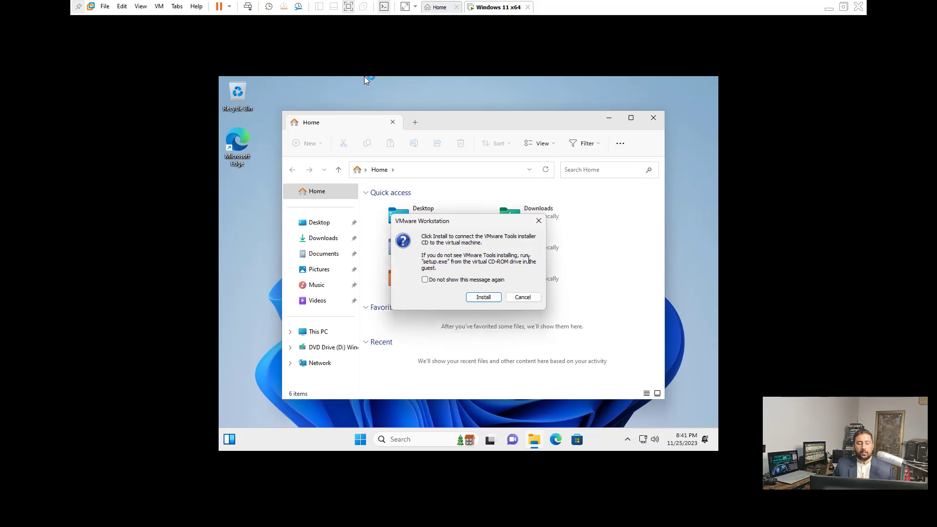
click(483, 297)
click(654, 118)
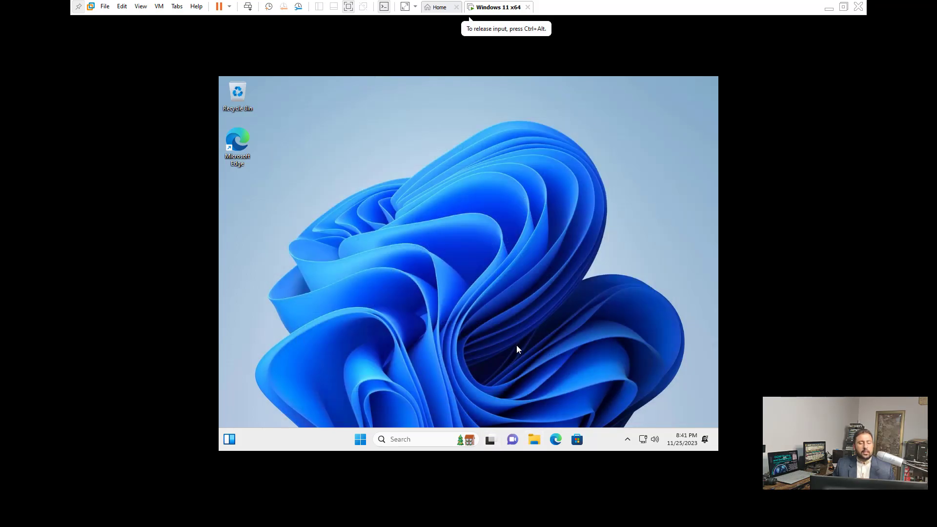
Launch the installer from DVD Drive (D:) under This PC in File Explorer
key(super+e)
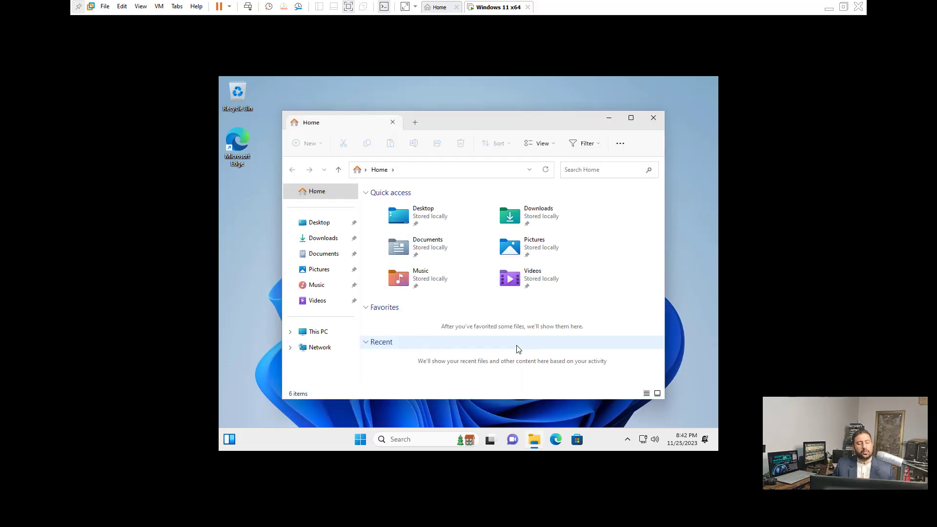
click(322, 333)
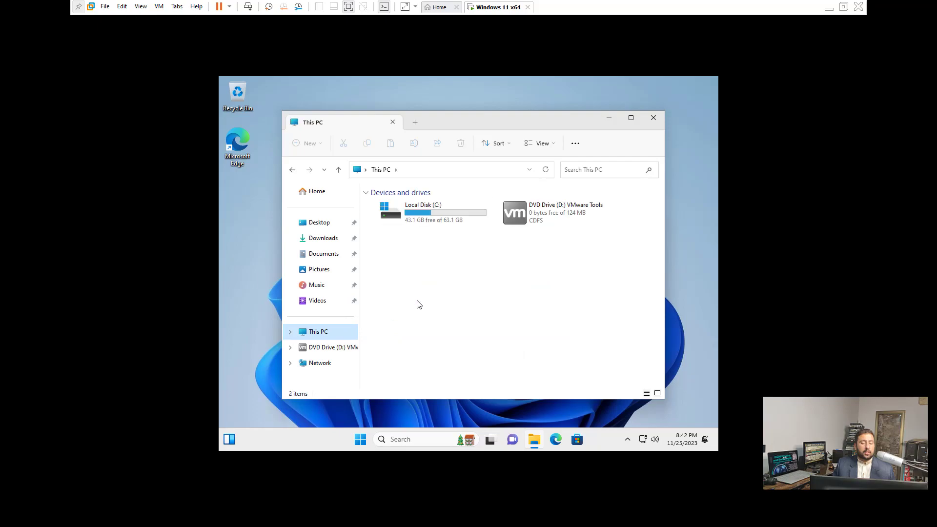
click(534, 221)
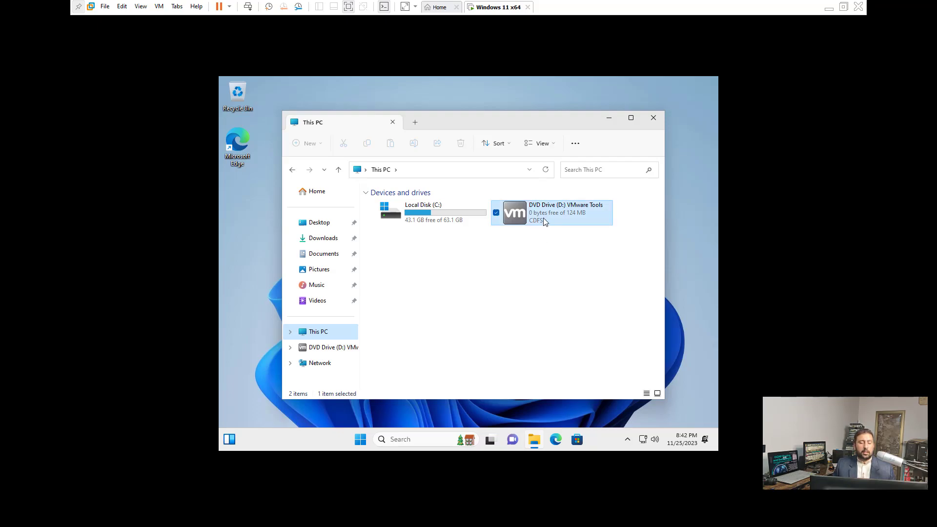
double_click(543, 218)
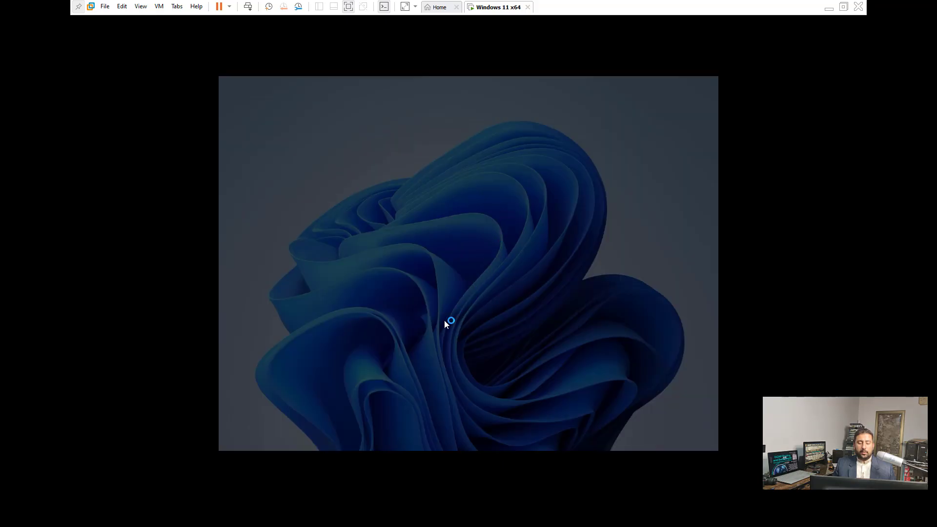
Decline both UAC prompts and dismiss the setup-already-running error and AutoPlay notification
click(432, 338)
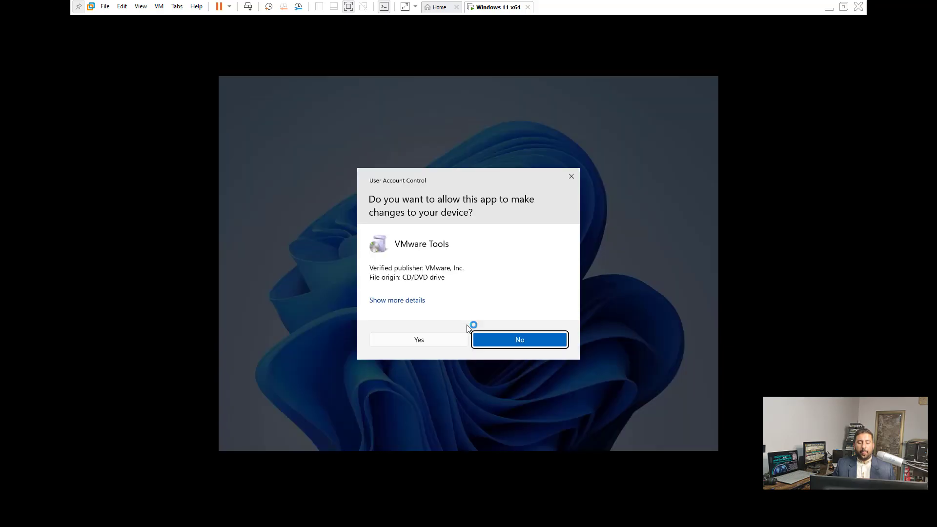
click(453, 340)
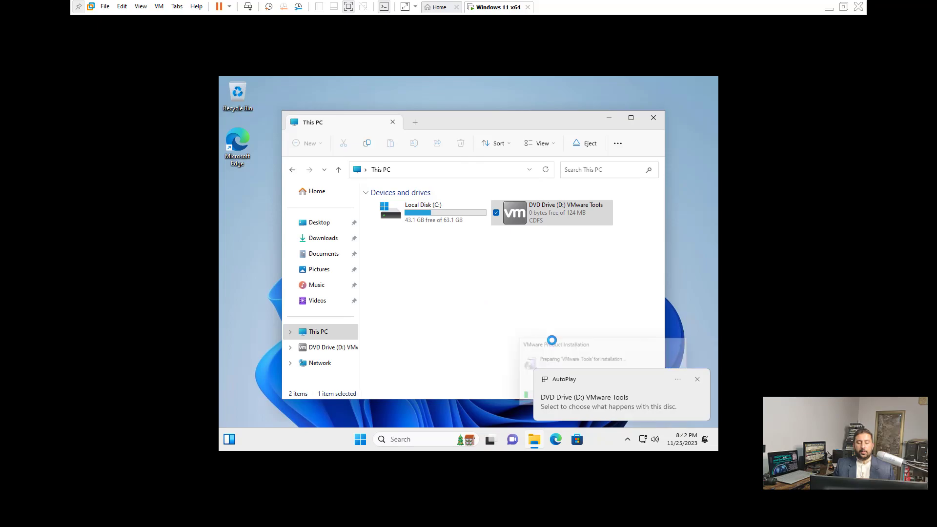
click(538, 291)
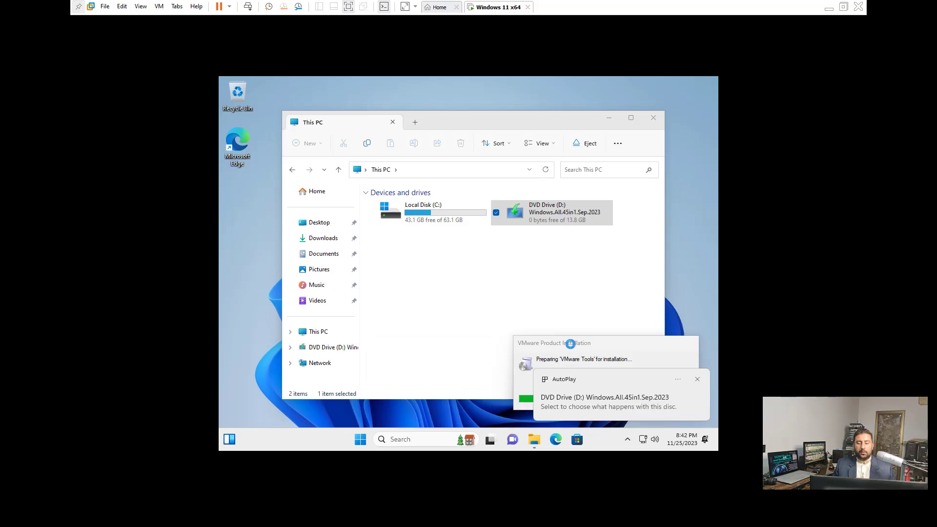
click(697, 379)
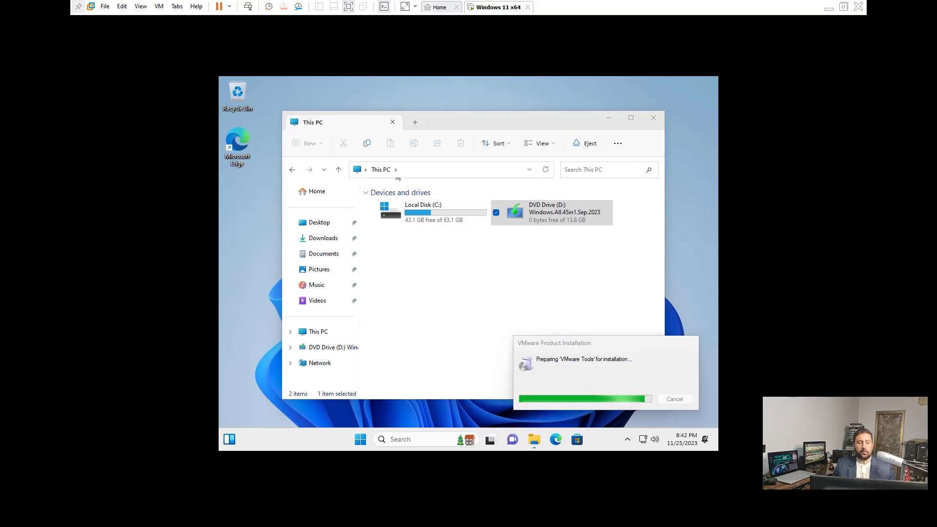
Reconnect the VMware Tools installer disc through VM > Install VMware Tools
click(159, 6)
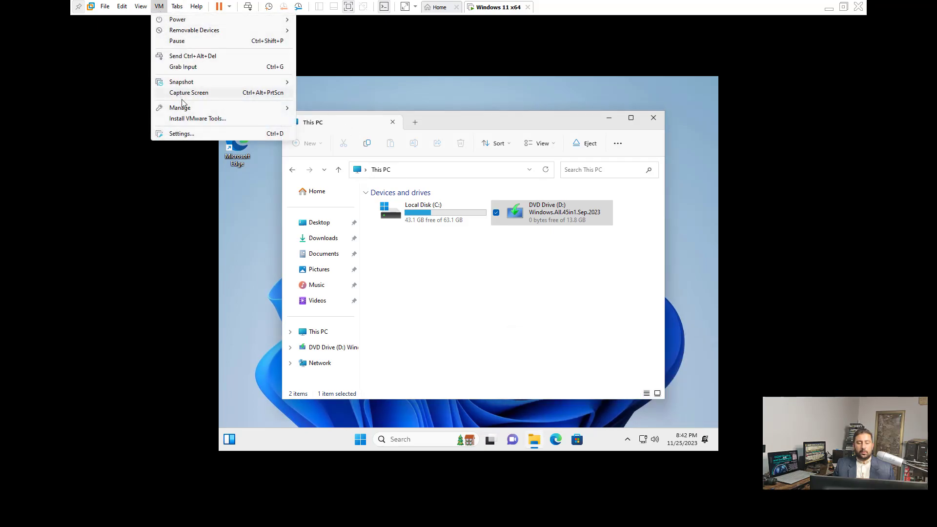
click(200, 119)
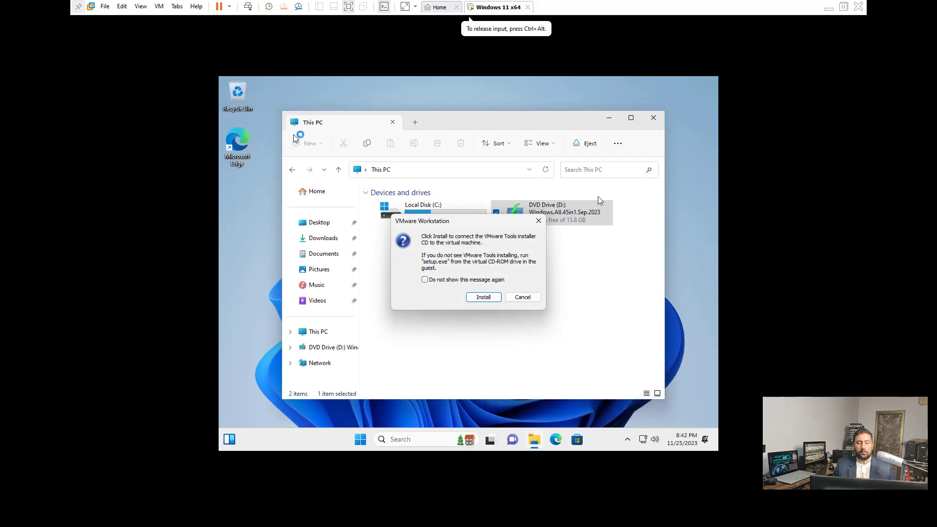
click(483, 297)
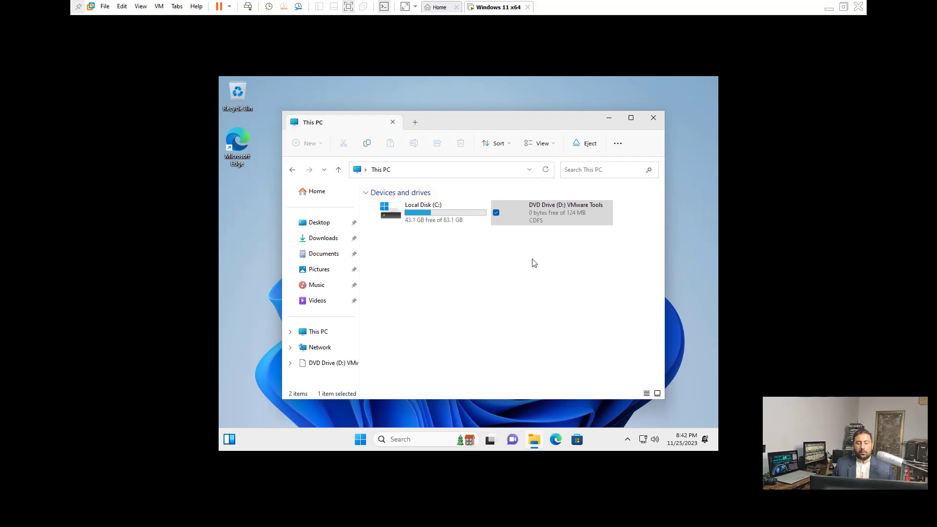
Run the installer from the VMware Tools drive, approve UAC, and dismiss the already-running error
right_click(556, 228)
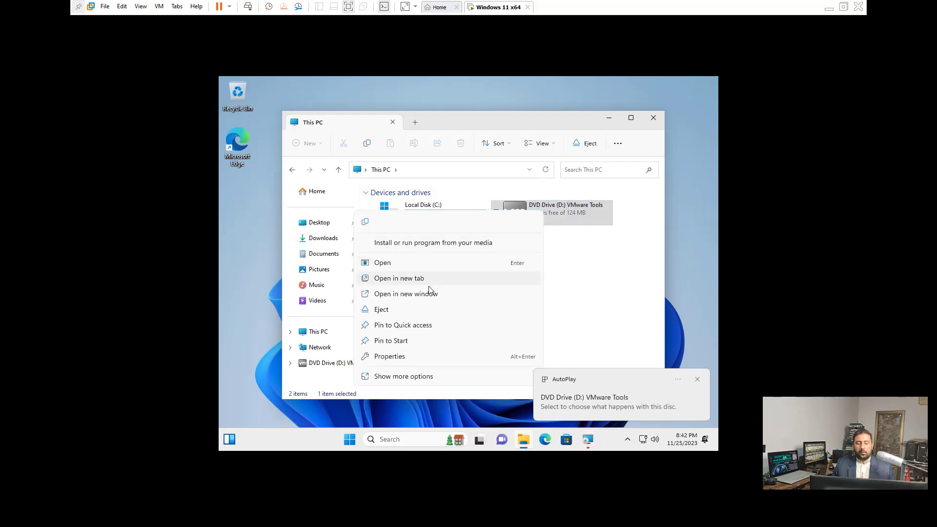
click(429, 244)
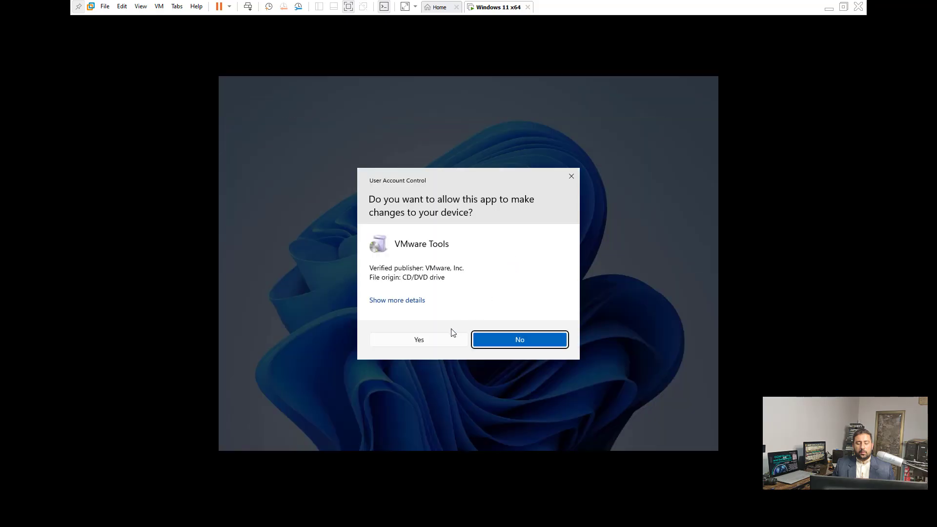
click(433, 338)
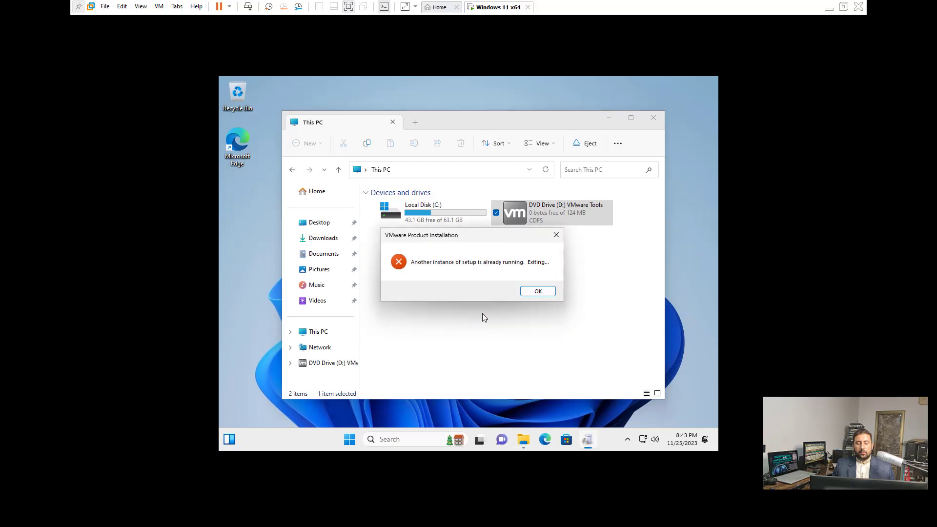
click(526, 294)
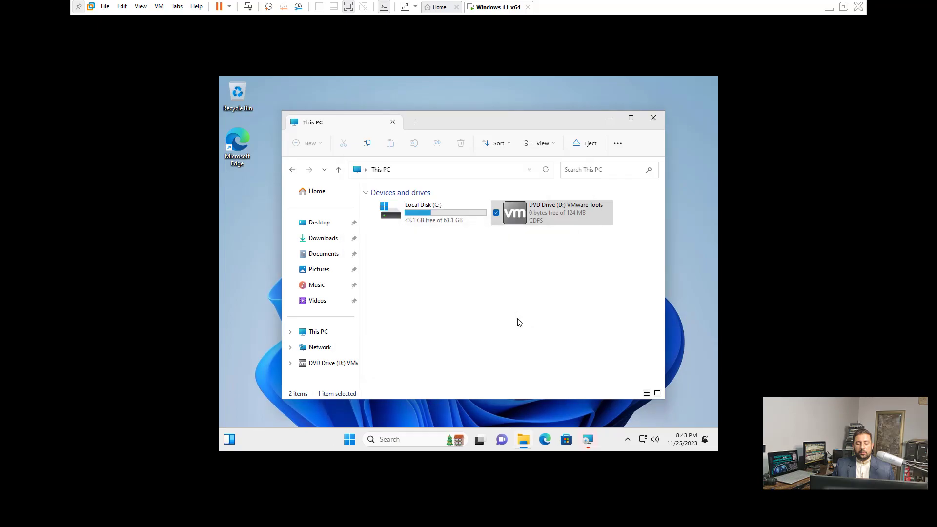
Eject the DVD drive's disc and reconnect the VMware Tools installer
right_click(538, 218)
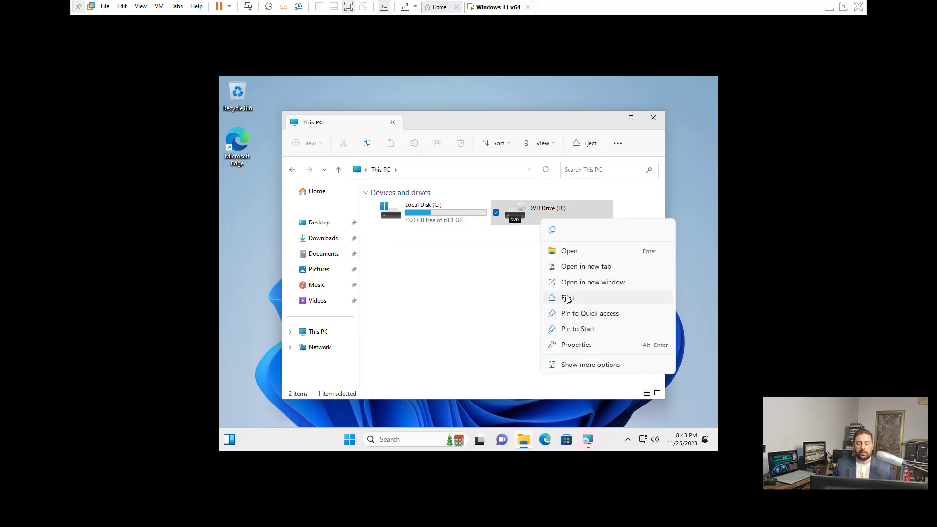
click(568, 299)
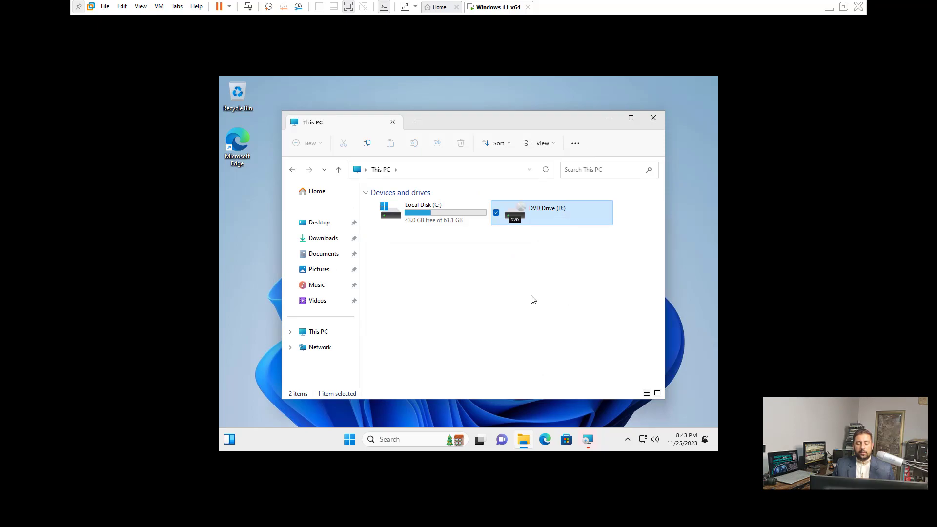
click(159, 6)
click(200, 117)
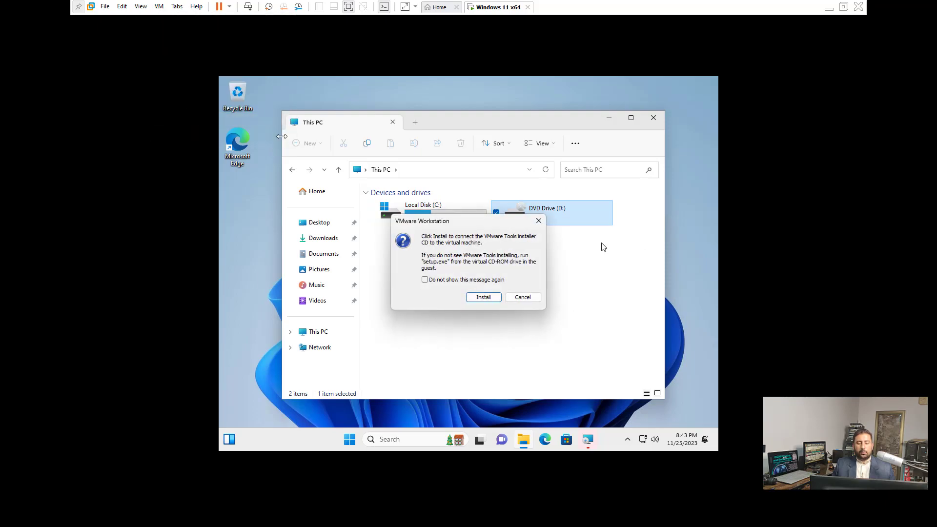
click(492, 296)
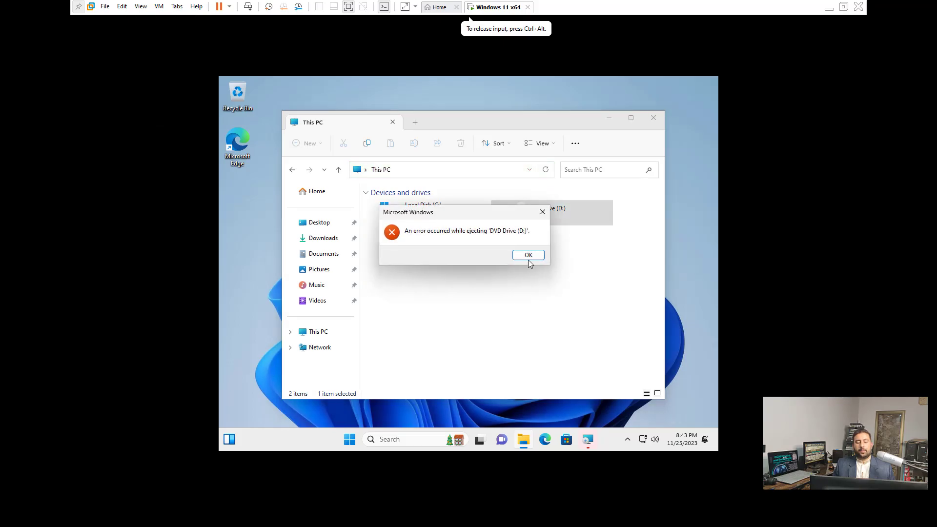
Advance the VMware Tools Setup wizard past the welcome page to the Typical setup type
click(527, 255)
click(515, 333)
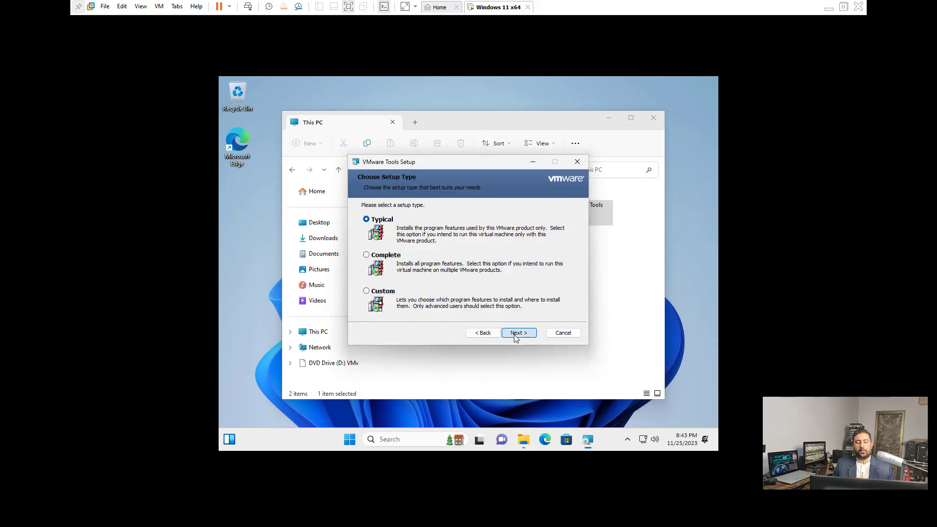
click(517, 332)
Begin the Typical VMware Tools installation and dismiss the disc-ejection error behind the setup window
click(516, 334)
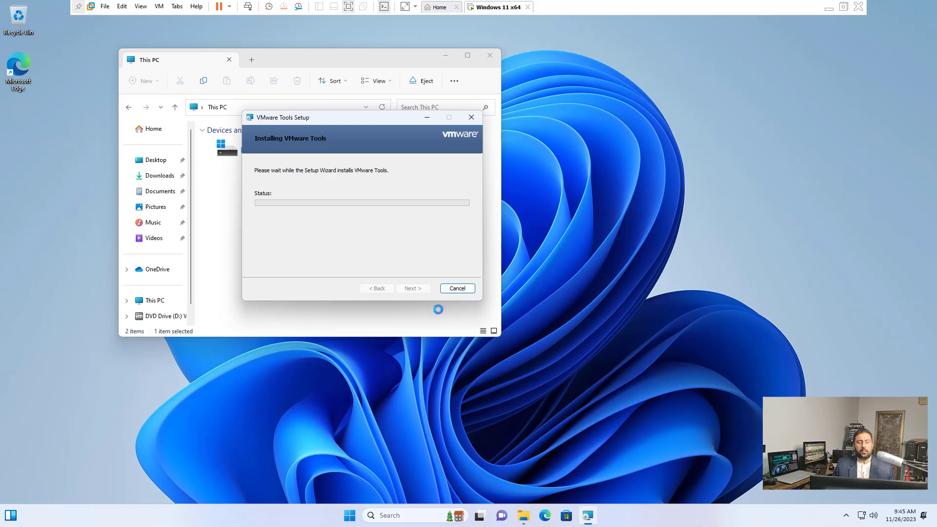
drag(366, 120, 637, 92)
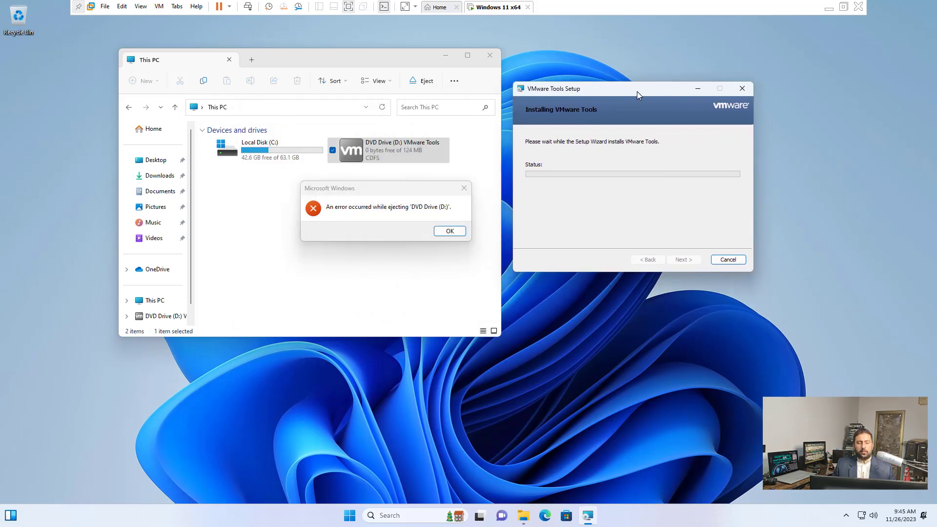
click(449, 230)
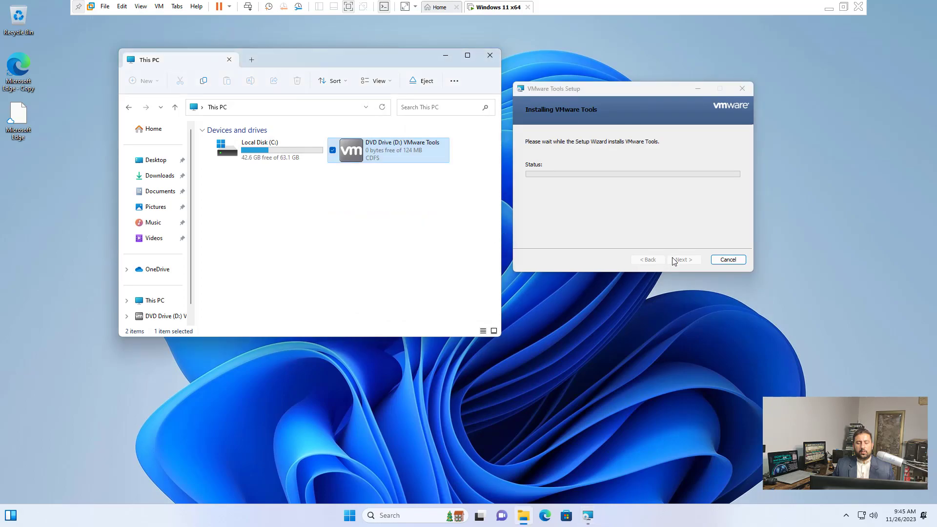